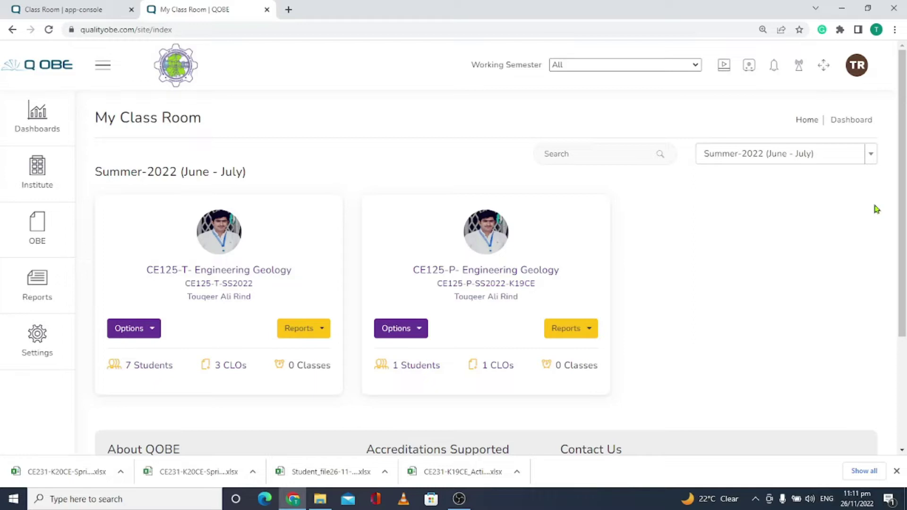
Show the Spring 2022 (2nd,4th,6th, & 8th) classes and open the student list of CE231 Construction Engineering.
click(870, 160)
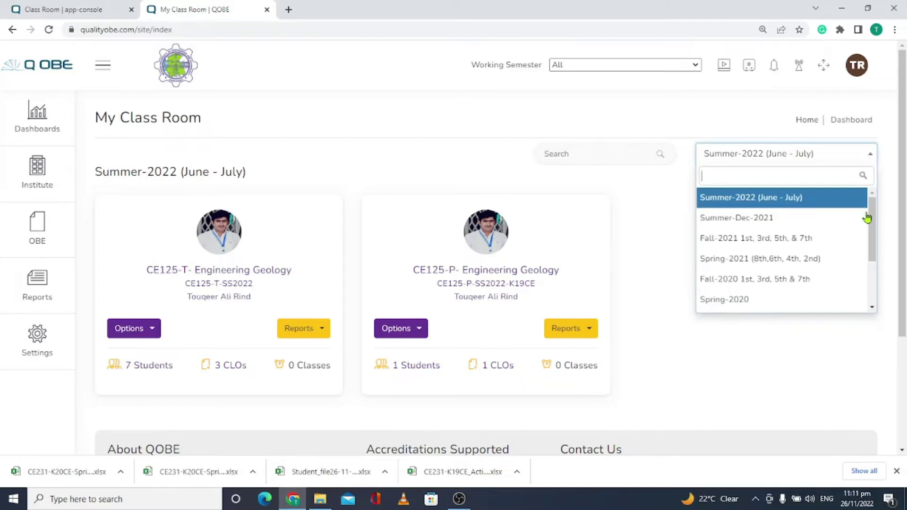
drag(871, 226, 873, 268)
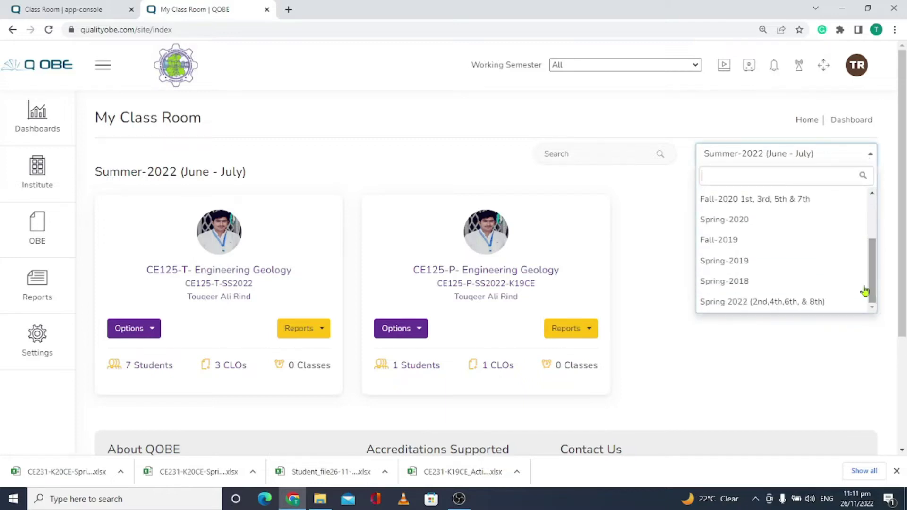
click(770, 302)
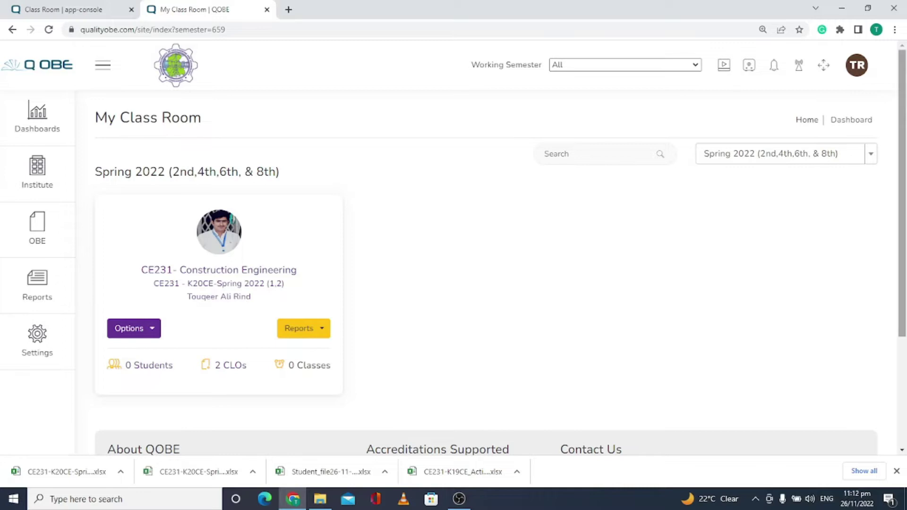
scroll(902, 217, down, 1)
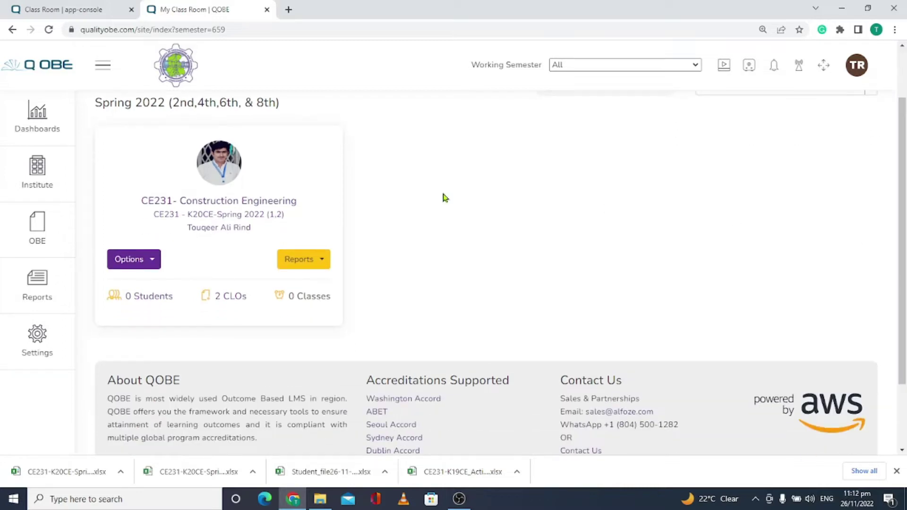
scroll(902, 217, up, 1)
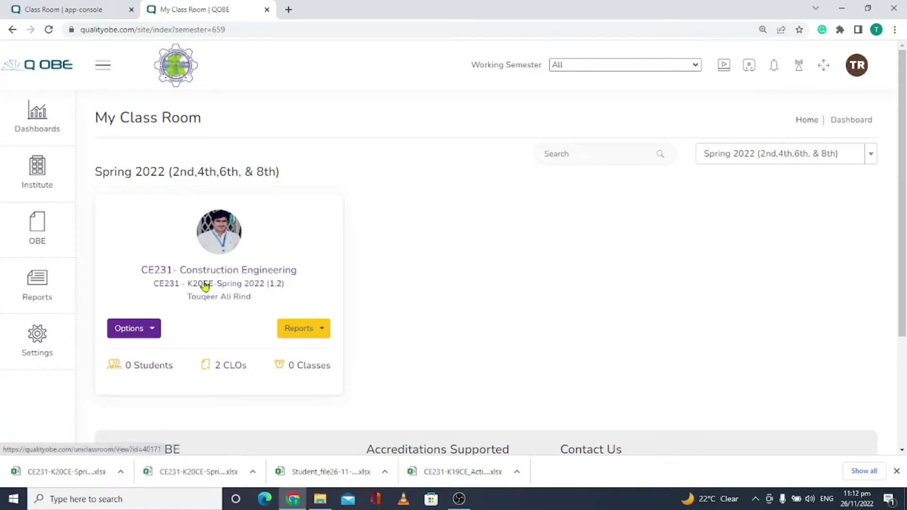
click(141, 366)
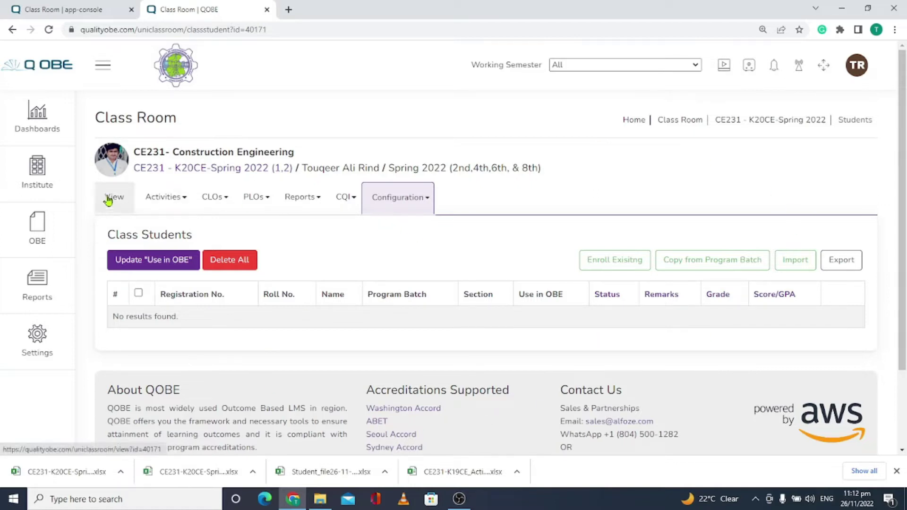
From My Class Room, open the Spring 2022 CE231 class overview and go to its student enrolment page.
mouse_move(55, 117)
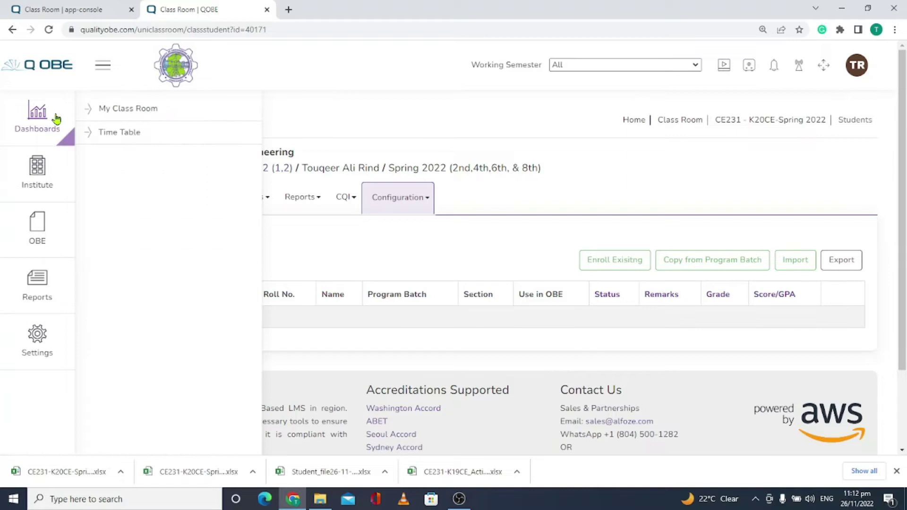
click(150, 110)
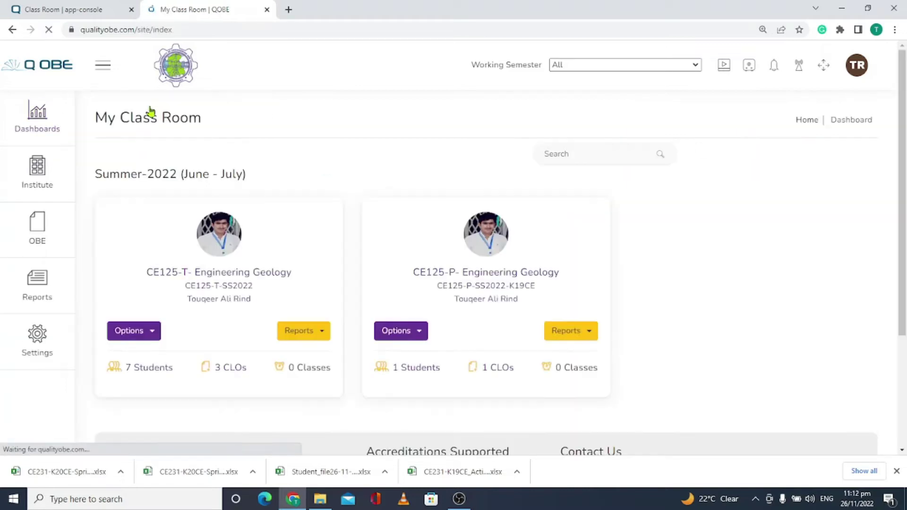
click(873, 156)
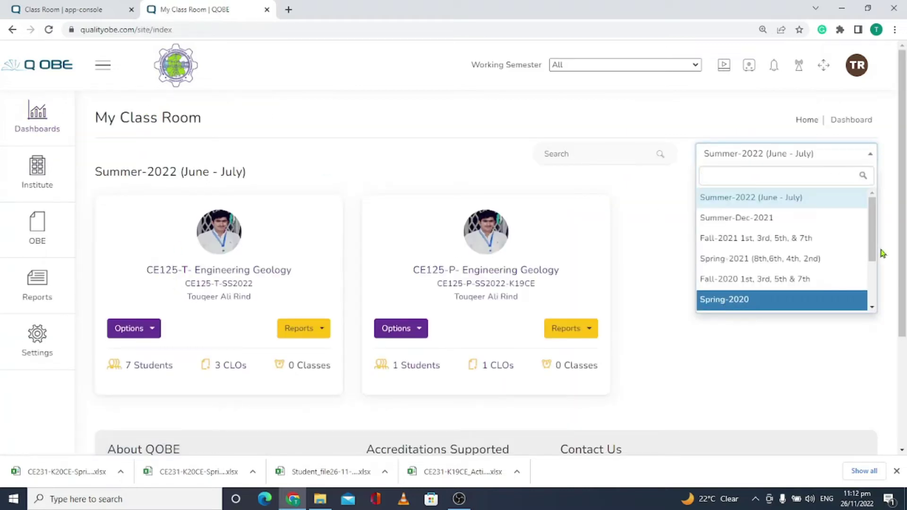
scroll(872, 255, down, 3)
click(781, 298)
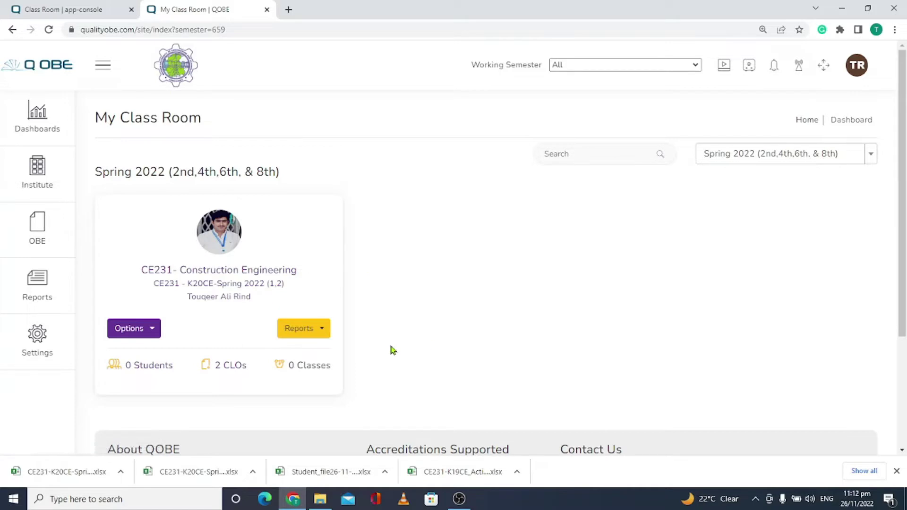
click(199, 289)
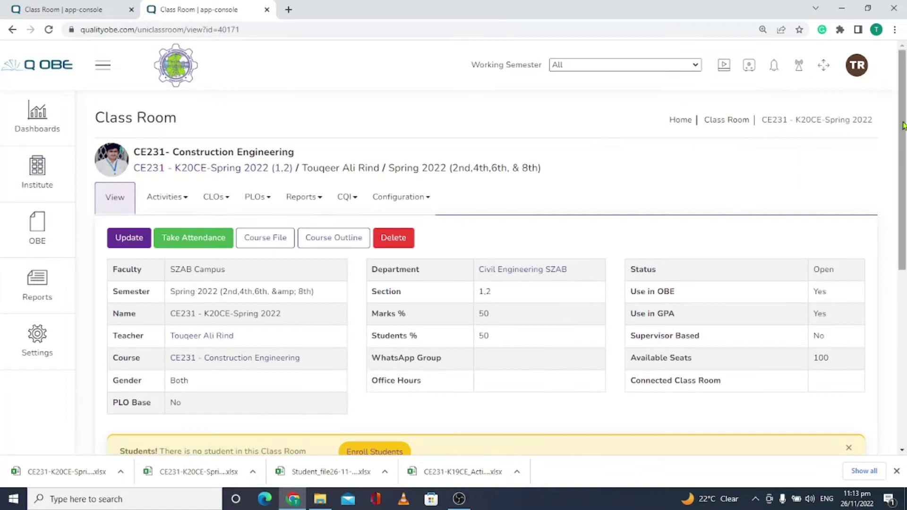
scroll(325, 188, down, 5)
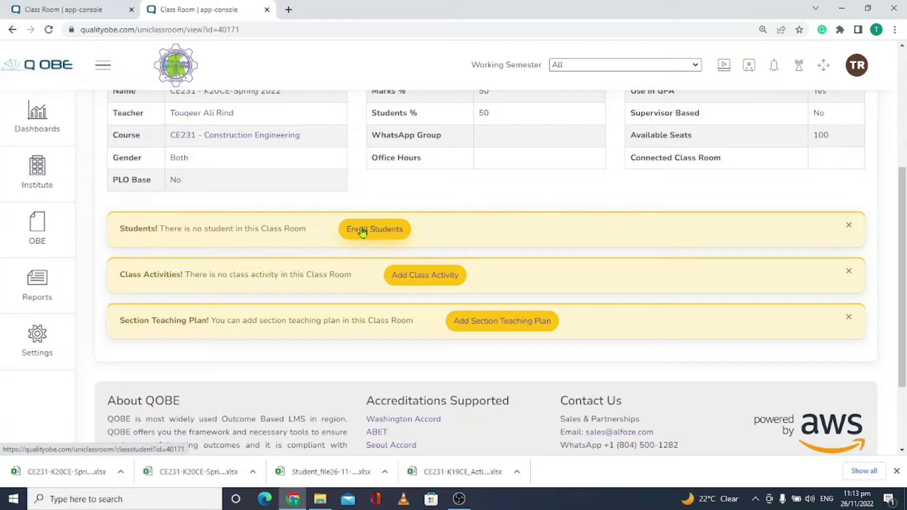
click(363, 231)
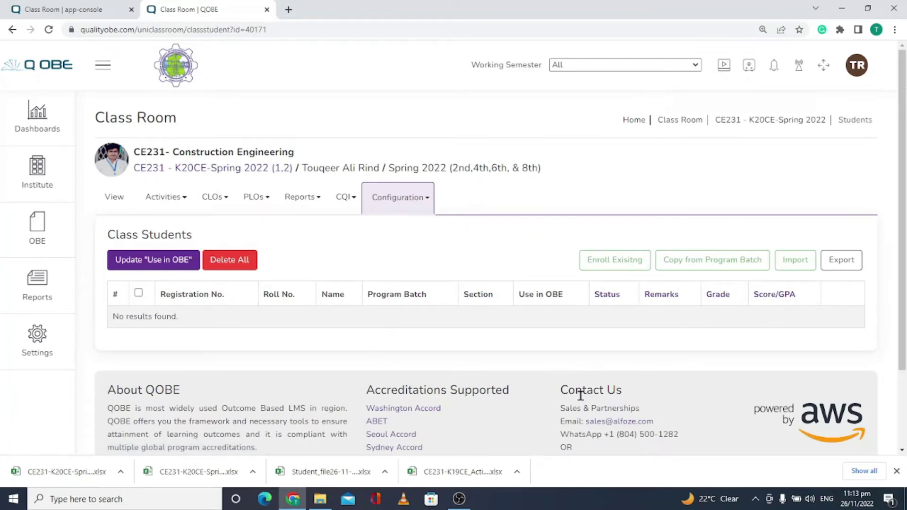
Return to My Class Room, reopen the Spring 2022 CE231 class and go to its Class Students configuration.
mouse_move(37, 118)
click(137, 111)
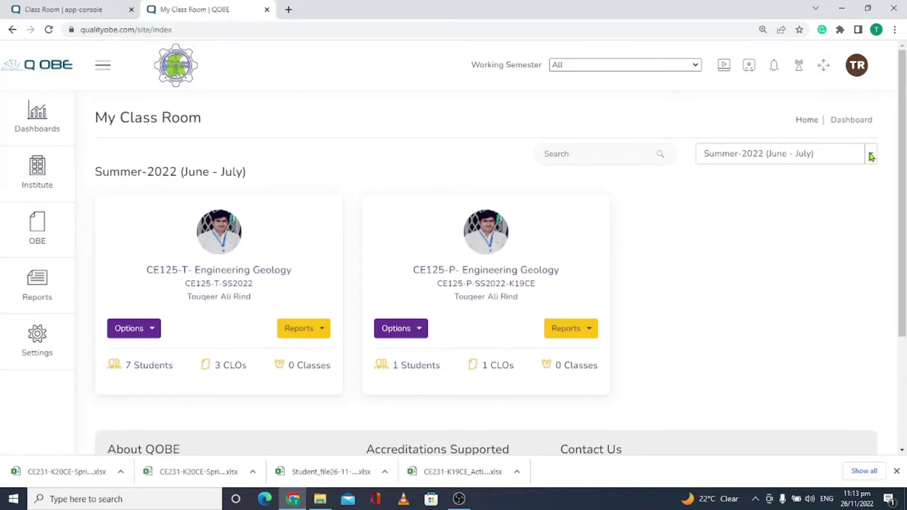
click(872, 157)
scroll(872, 227, down, 5)
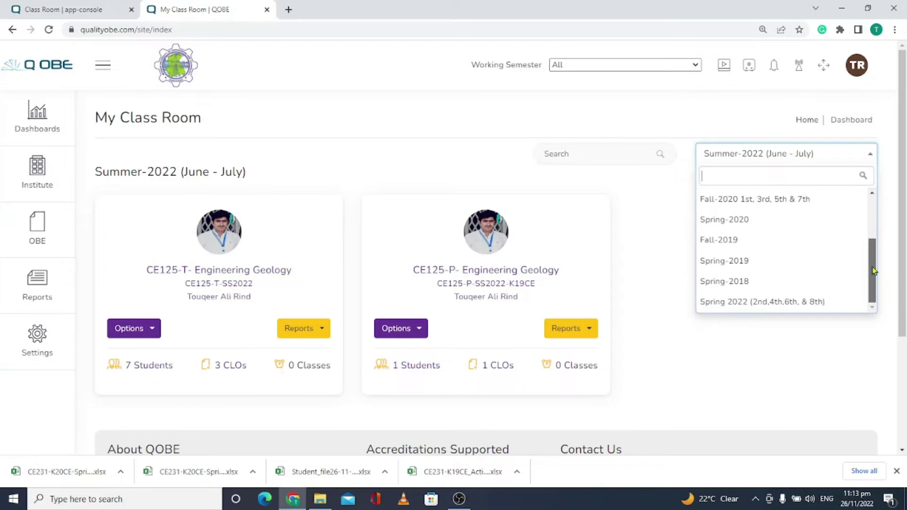
click(795, 301)
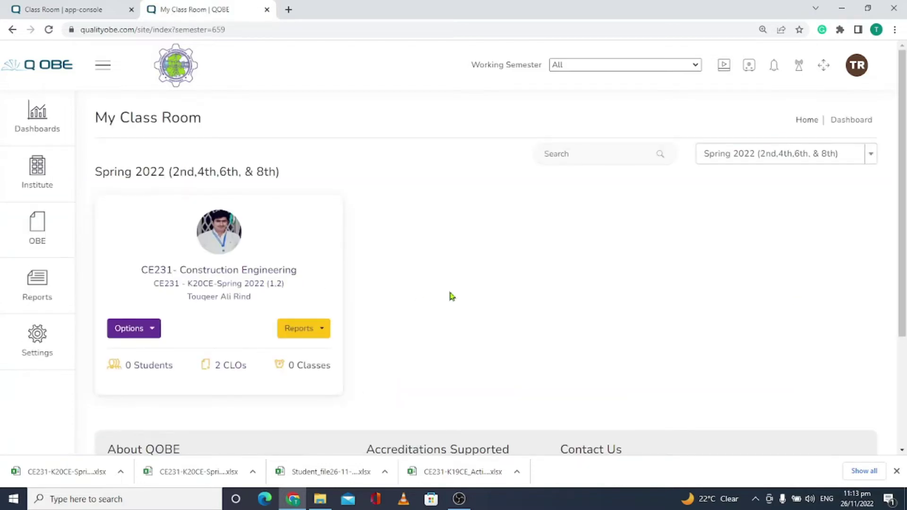
click(207, 286)
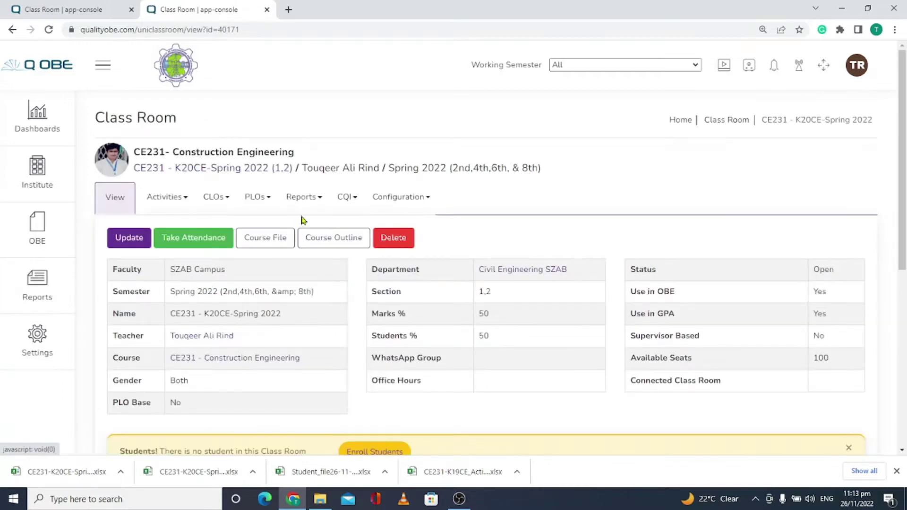
click(428, 201)
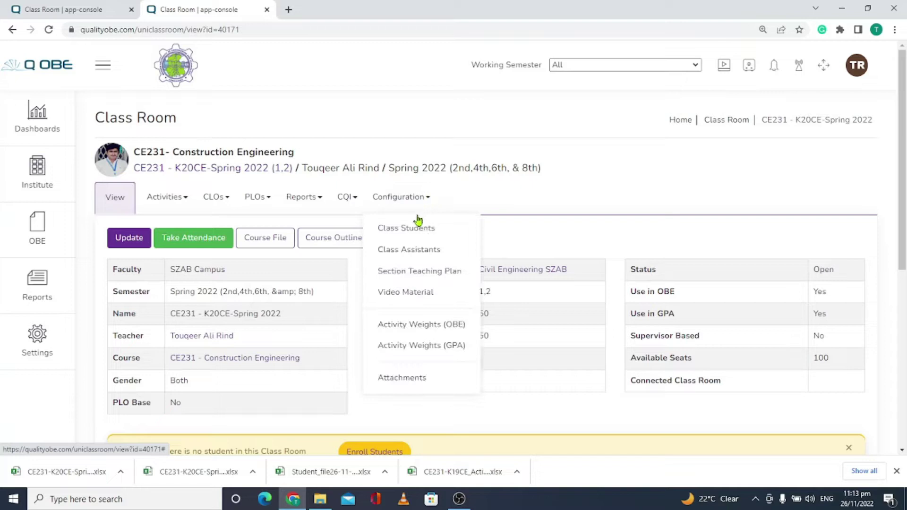
click(401, 230)
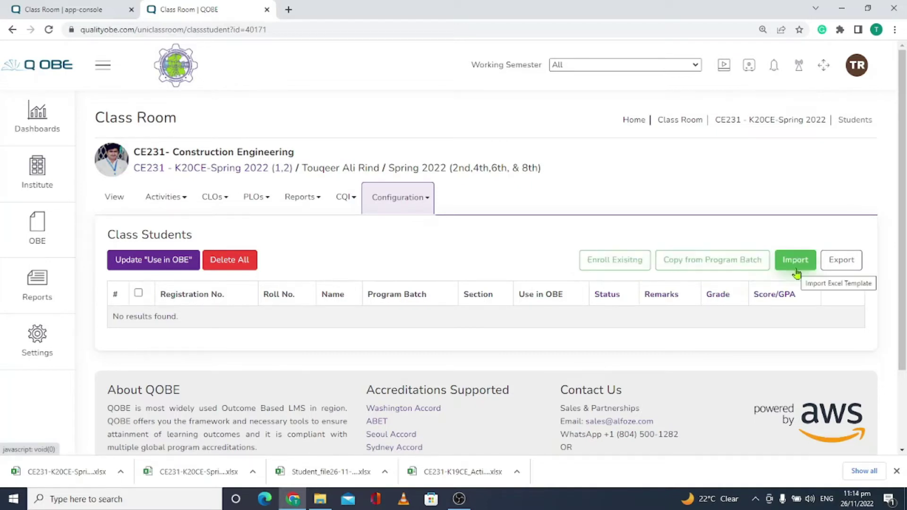
Start copying class students from a program batch, choosing K20CE and selecting all of its students.
click(698, 267)
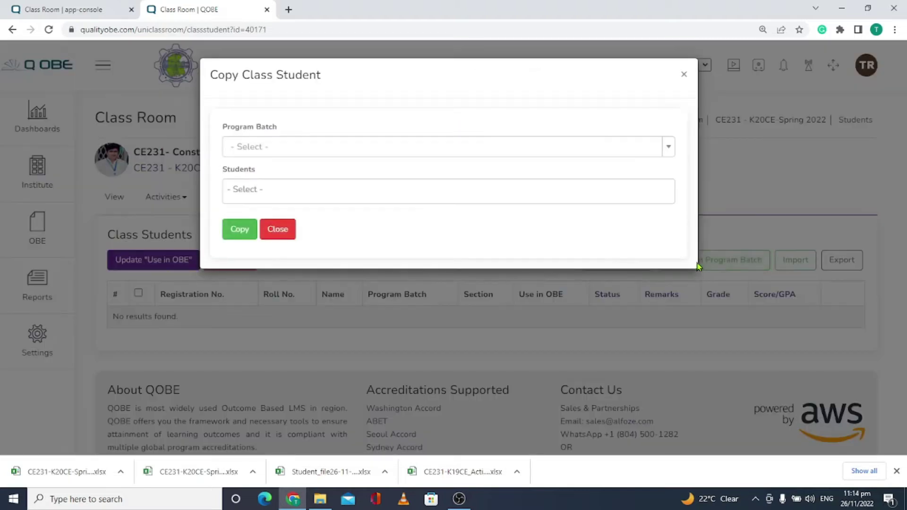
click(344, 148)
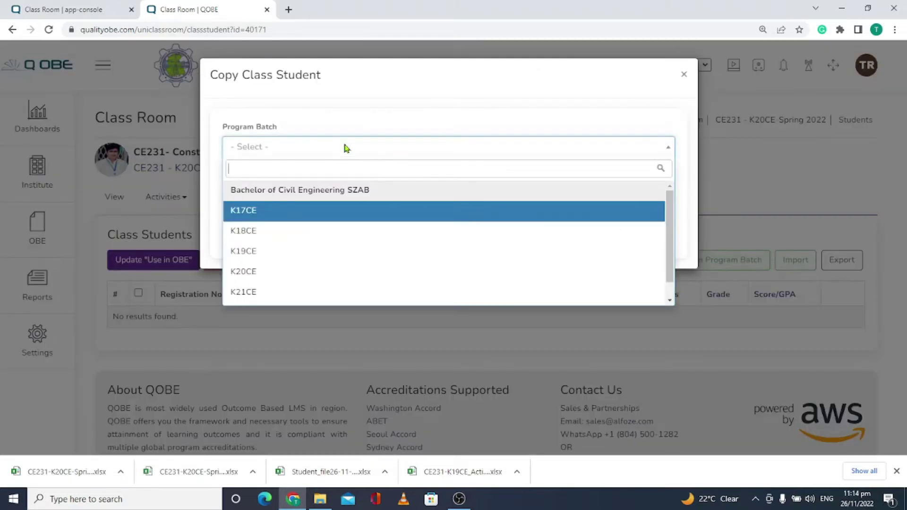
text(k2)
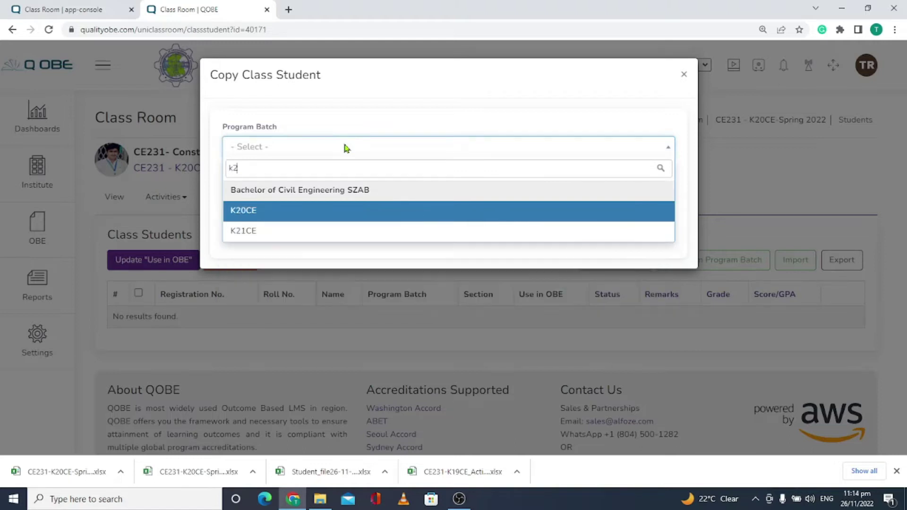
text(0ce)
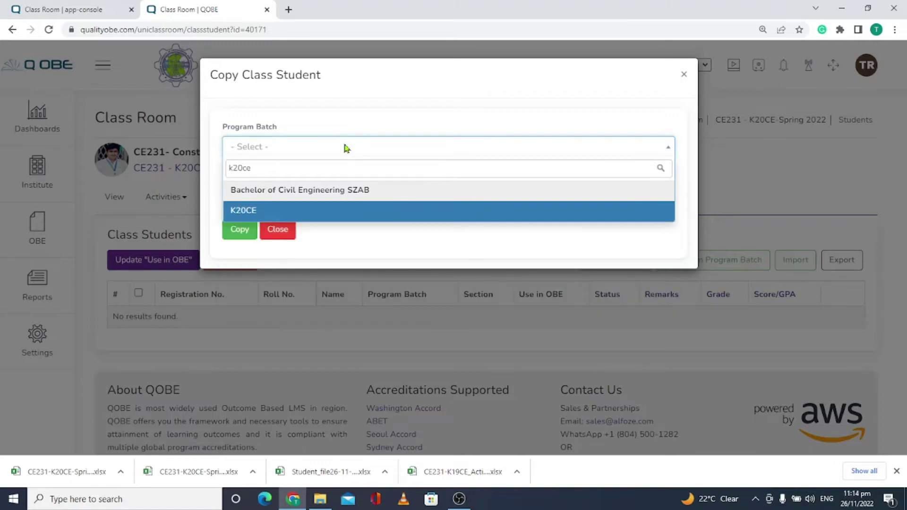
click(289, 213)
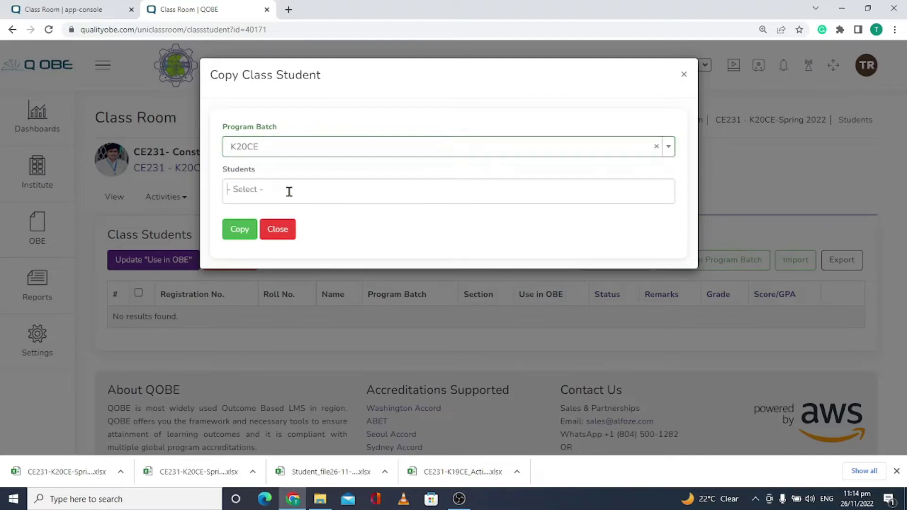
click(289, 191)
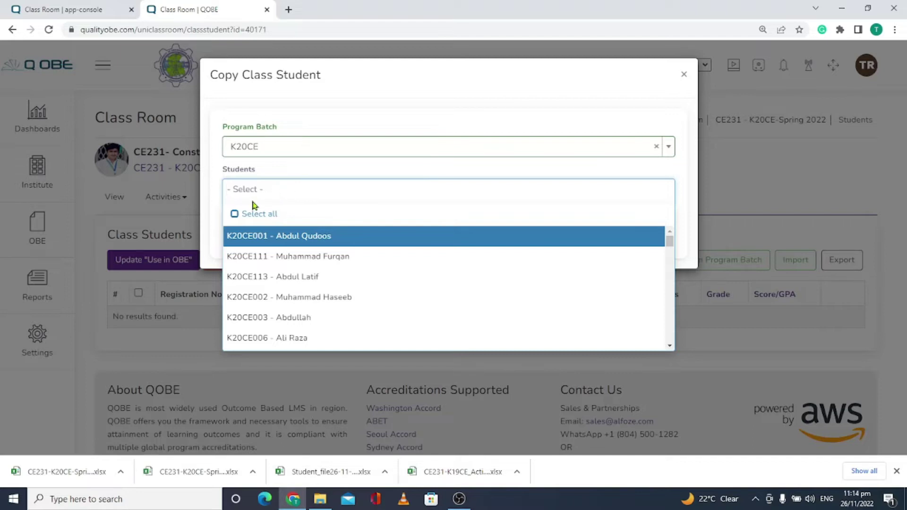
click(235, 215)
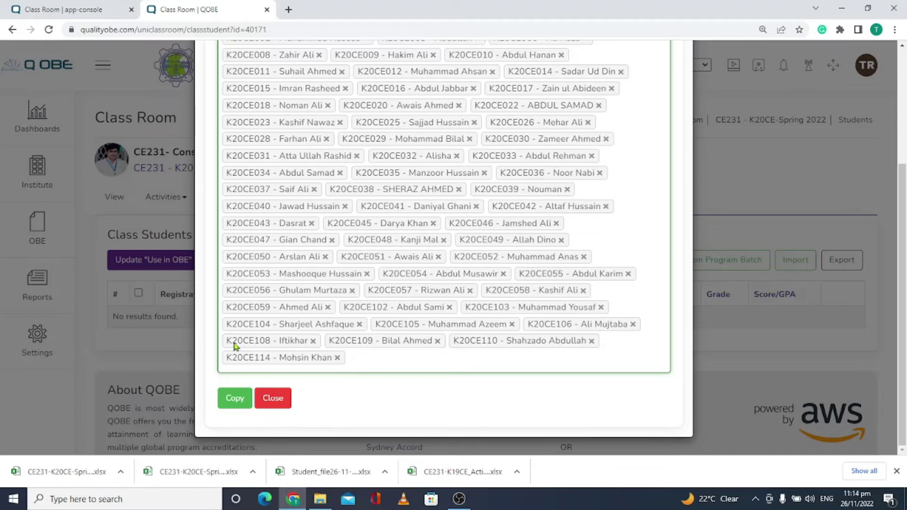
Exclude two individual students from the selection and copy the remaining students into the class.
click(312, 341)
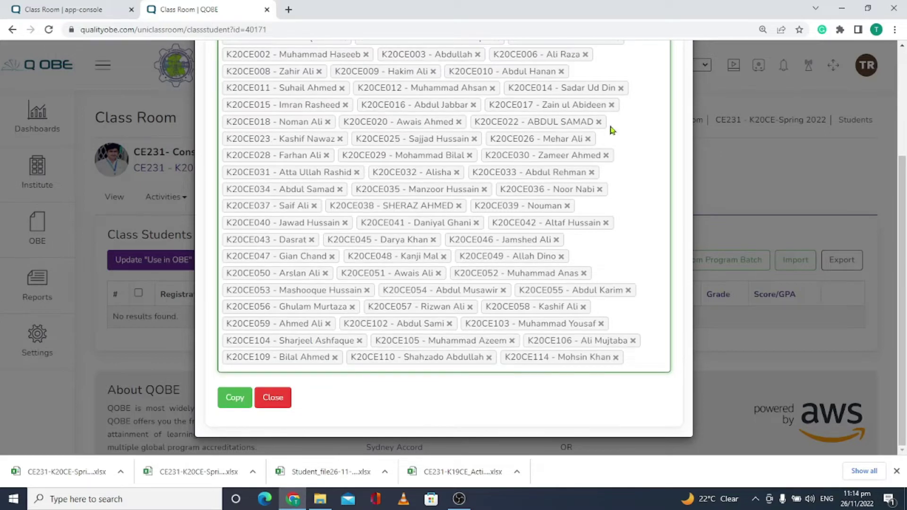
click(591, 173)
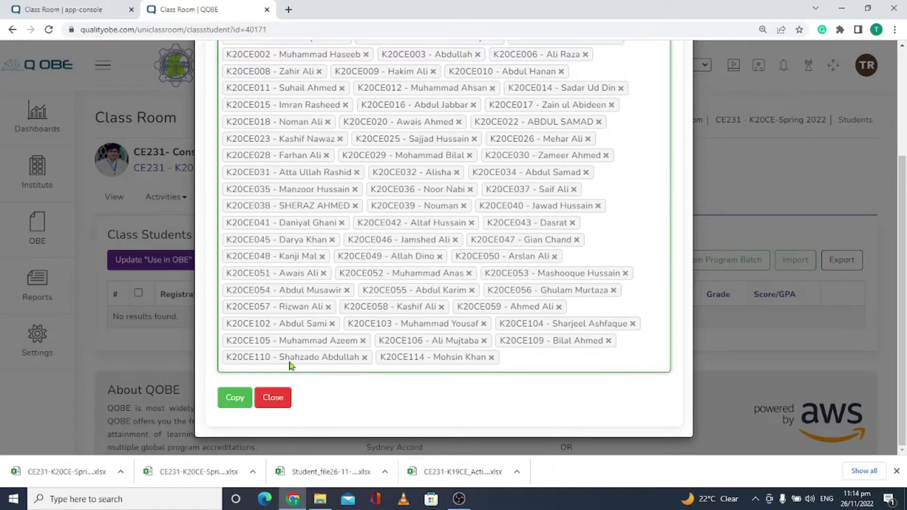
click(236, 399)
click(236, 399)
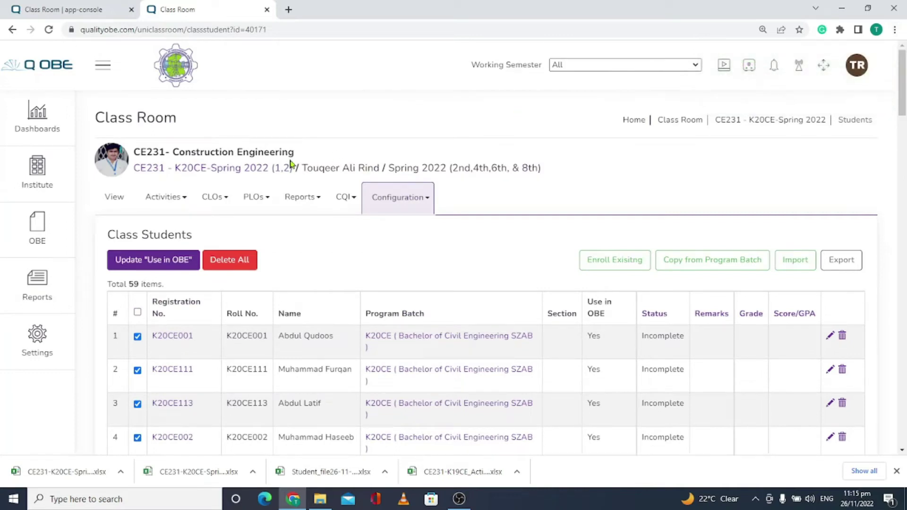
Go to the CE231 class activities and start adding a single class activity on its own page.
click(185, 200)
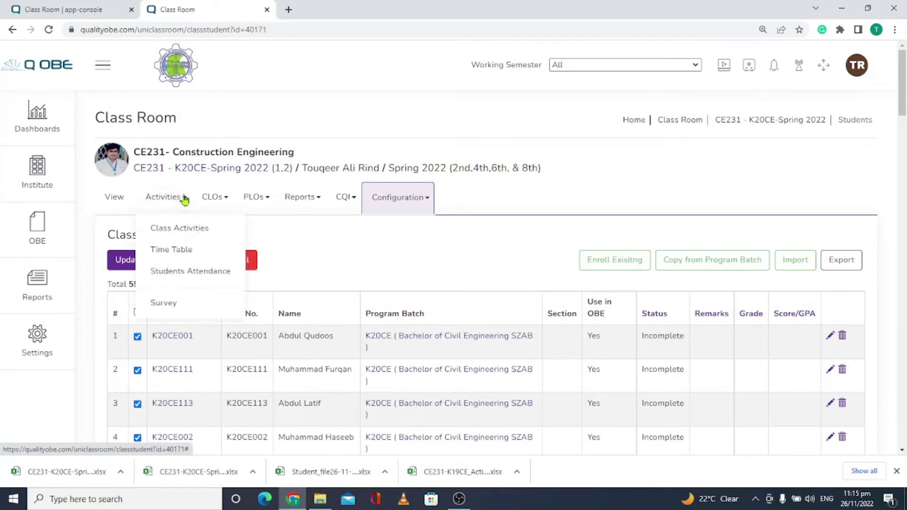
click(178, 229)
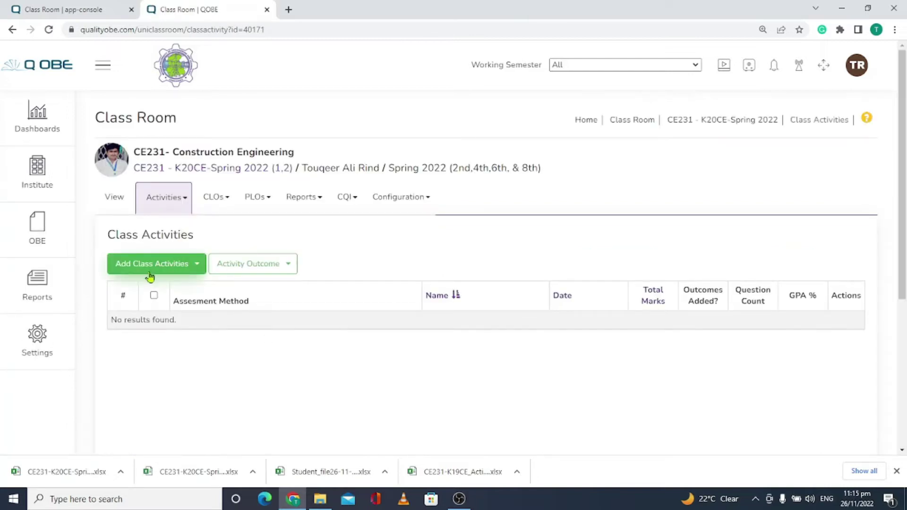
click(197, 268)
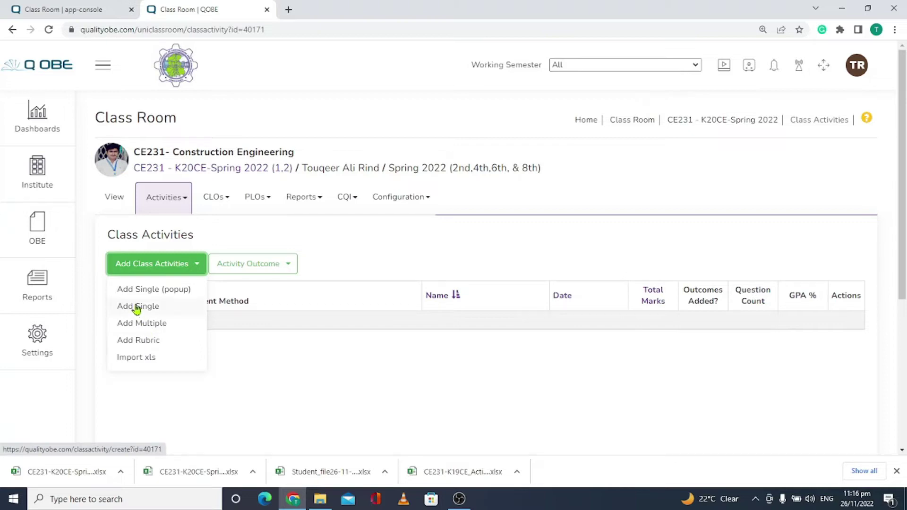
click(137, 307)
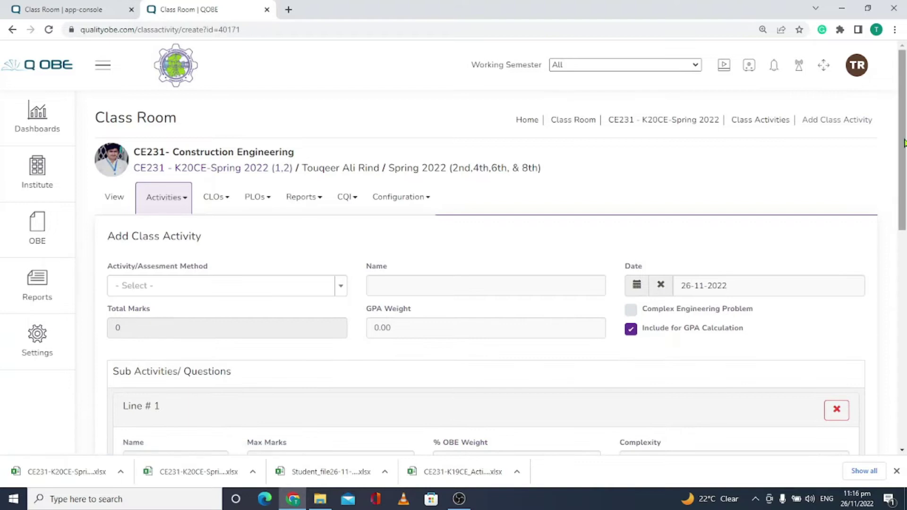
Set the new class activity's assessment method to Assignment and name the activity Assignment.
scroll(594, 281, down, 1)
scroll(456, 234, down, 3)
scroll(456, 234, up, 2)
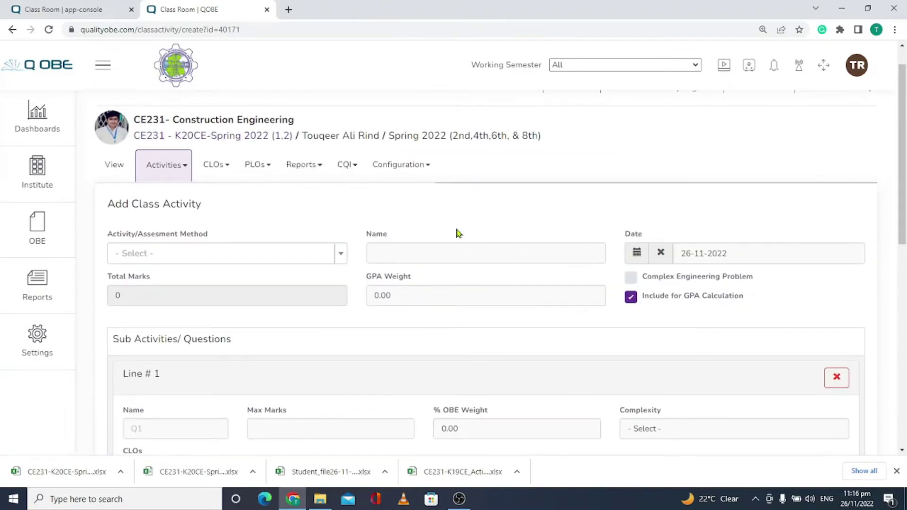
click(341, 254)
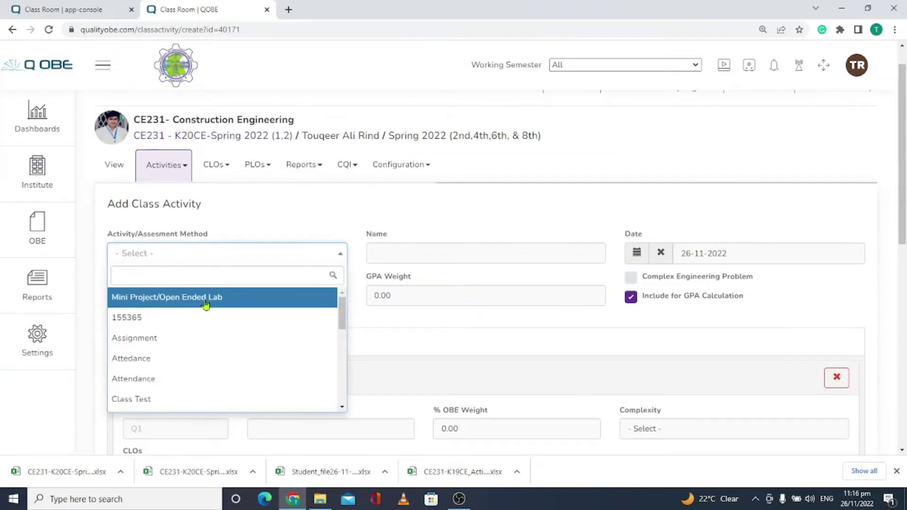
click(180, 348)
click(511, 245)
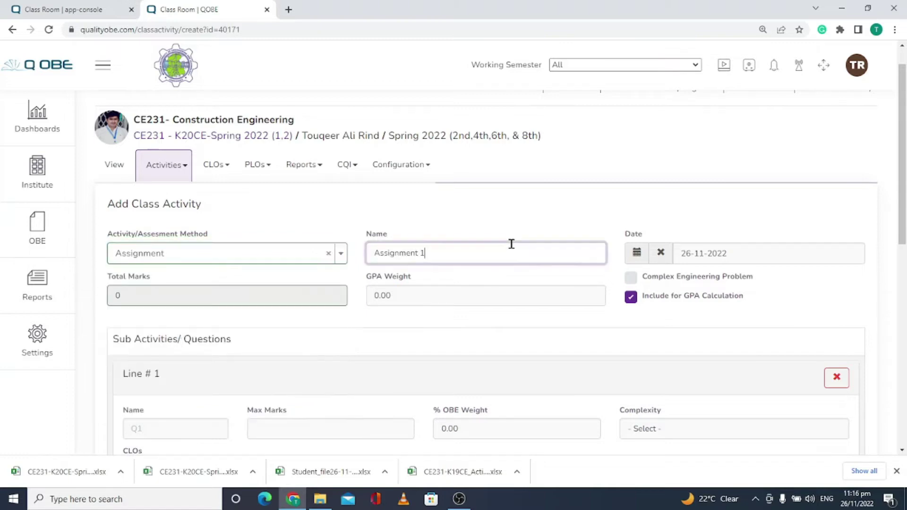
key(BackSpace)
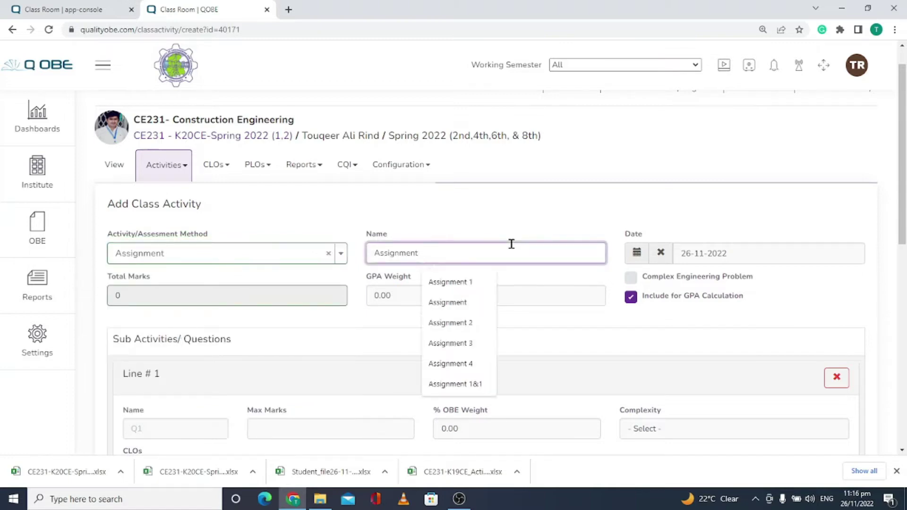
Date the Assignment activity 23-11-2022 and set its GPA weight to 10.
click(771, 251)
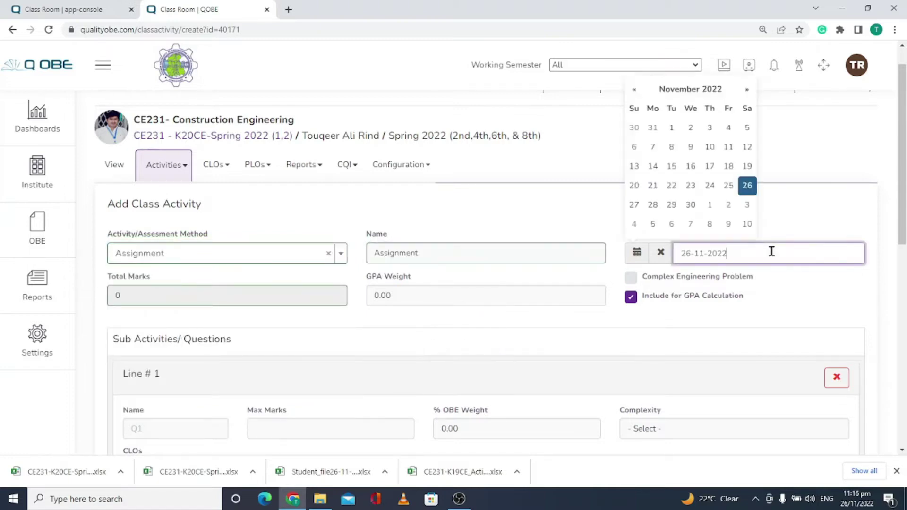
click(691, 185)
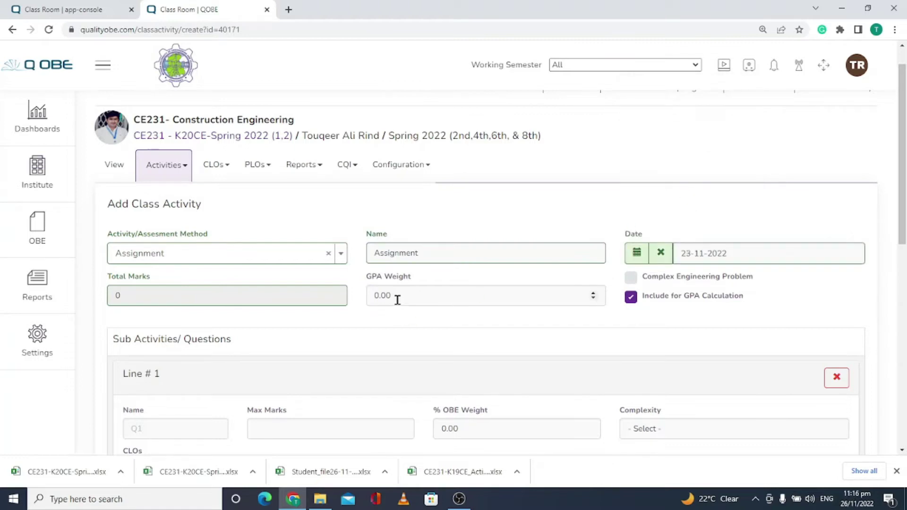
drag(398, 299, 370, 295)
text(10)
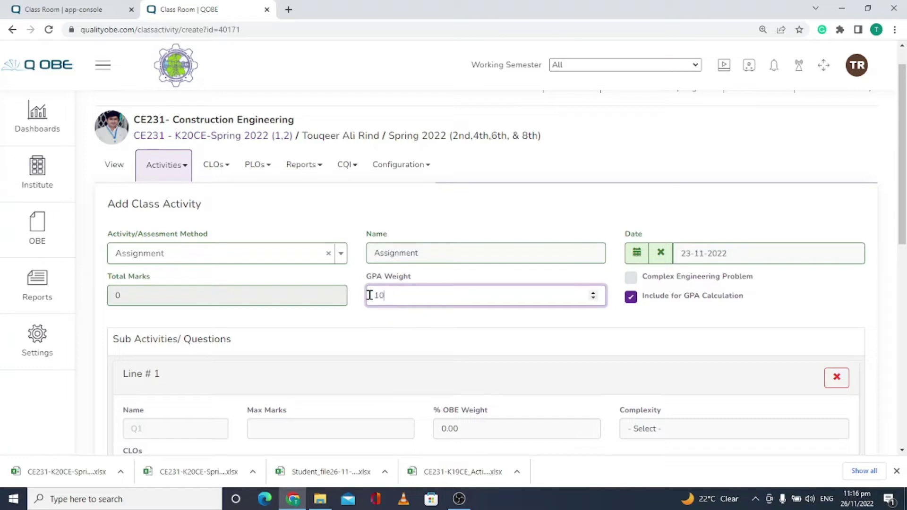
Name the first sub activity Assignment and give it 10 maximum marks and an OBE weight of 10%.
scroll(891, 293, down, 5)
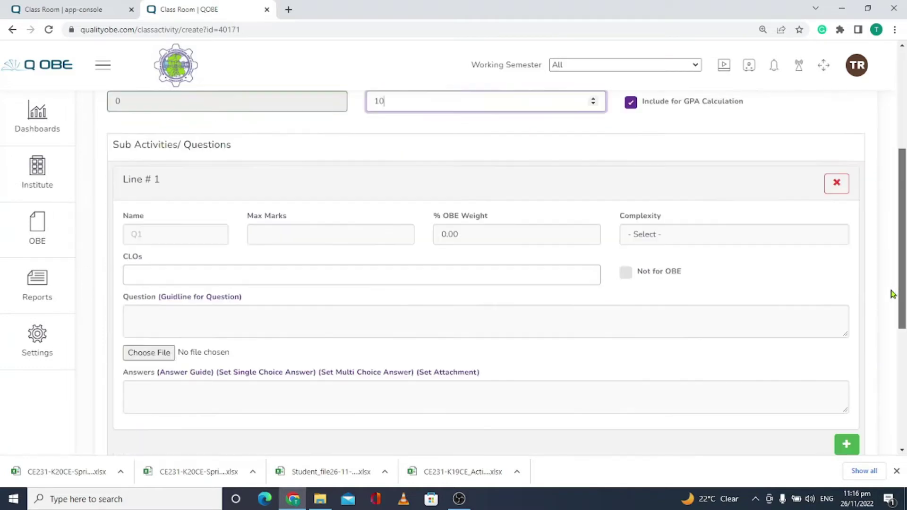
click(164, 181)
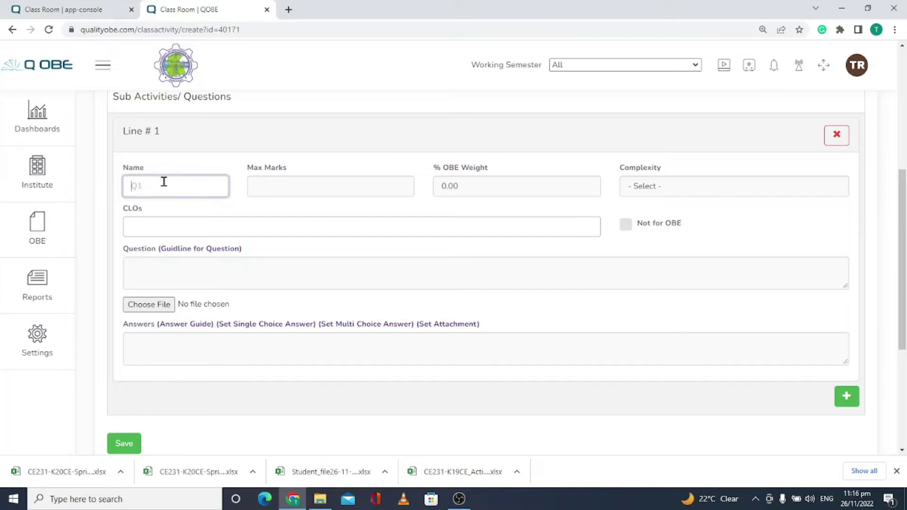
click(188, 216)
click(274, 183)
text(10)
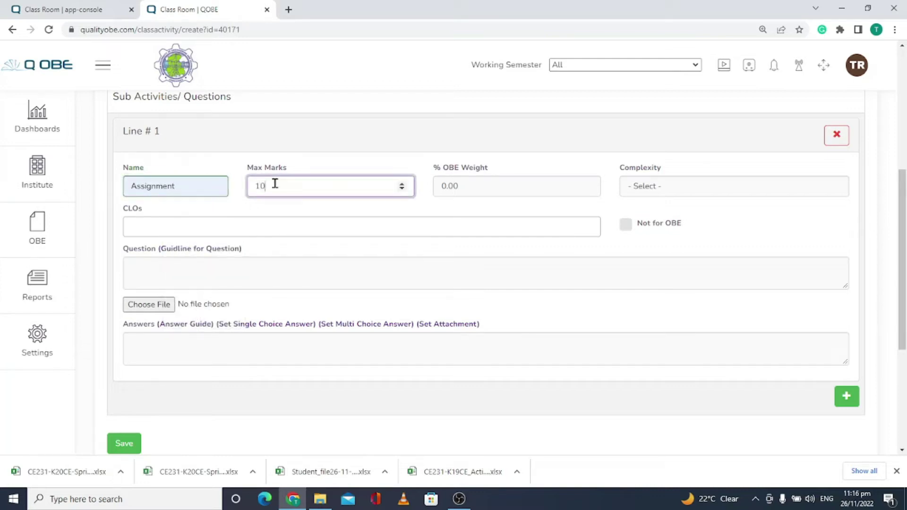
key(Tab)
text(10)
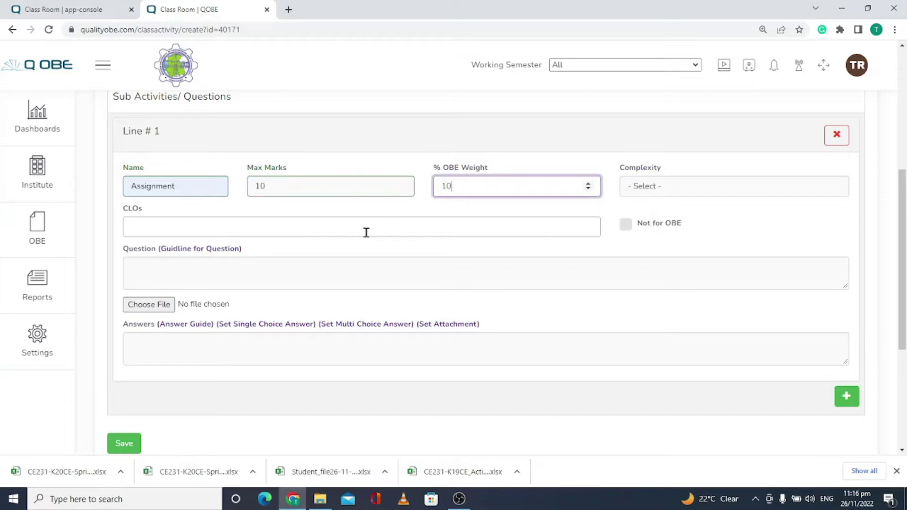
Map the sub activity to CLO-1 on discussing construction methodologies and save the class activity.
click(366, 231)
click(307, 247)
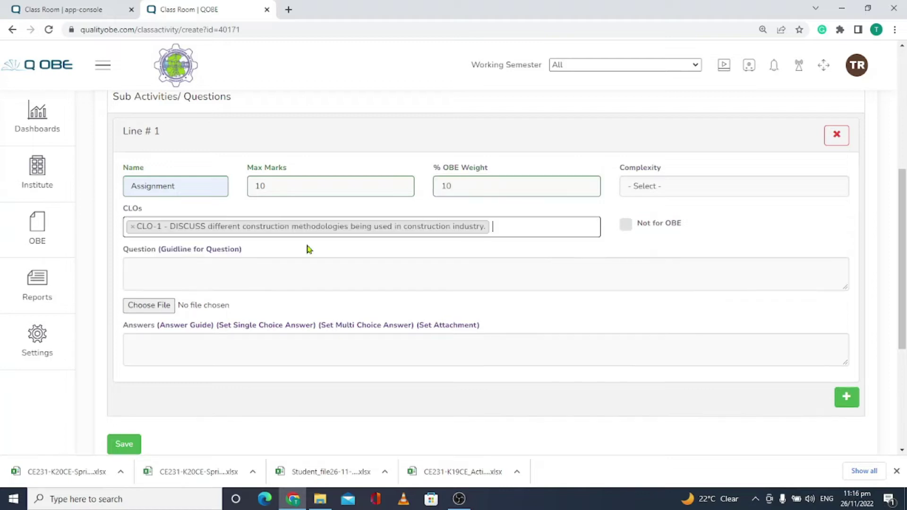
click(122, 445)
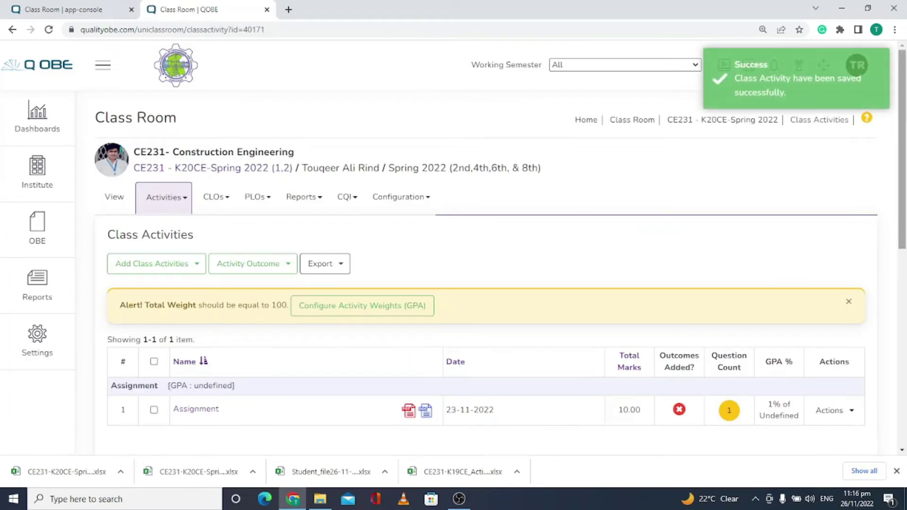
Delete the Assignment activity from the class activities and accept the confirmation.
scroll(856, 229, down, 1)
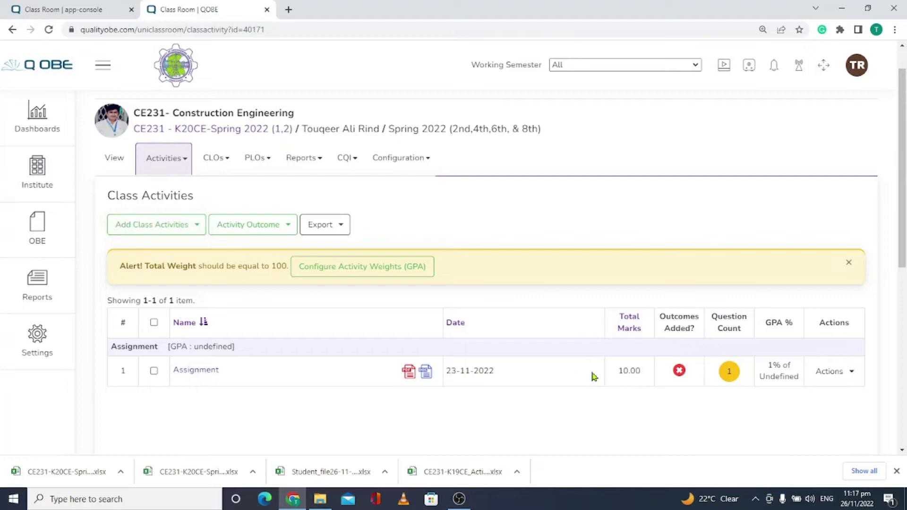
click(858, 376)
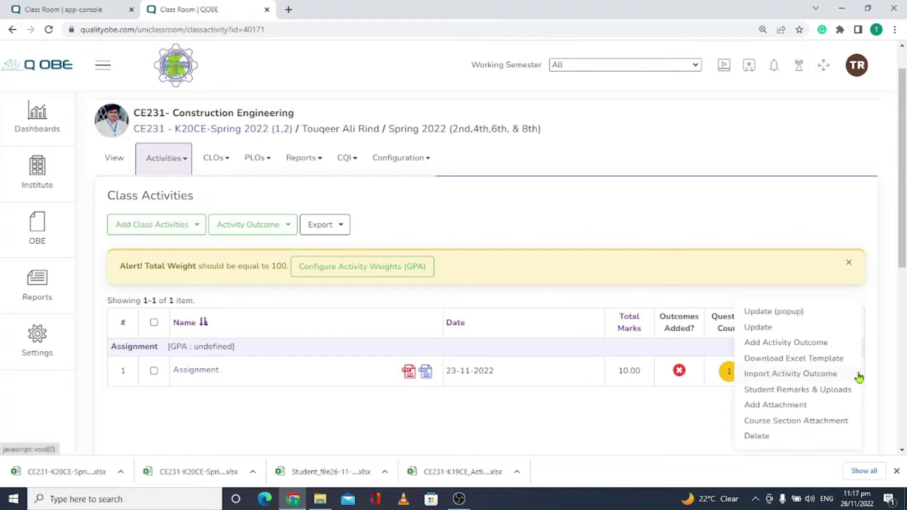
click(758, 437)
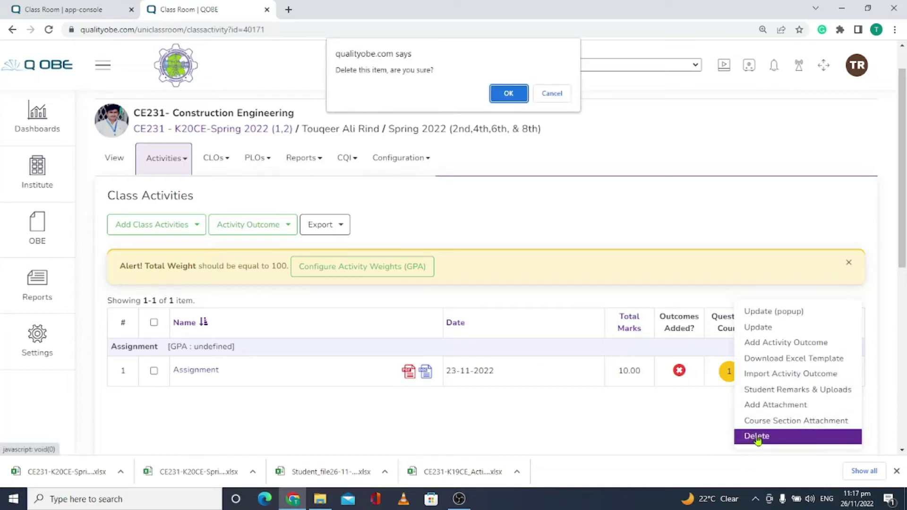
click(508, 92)
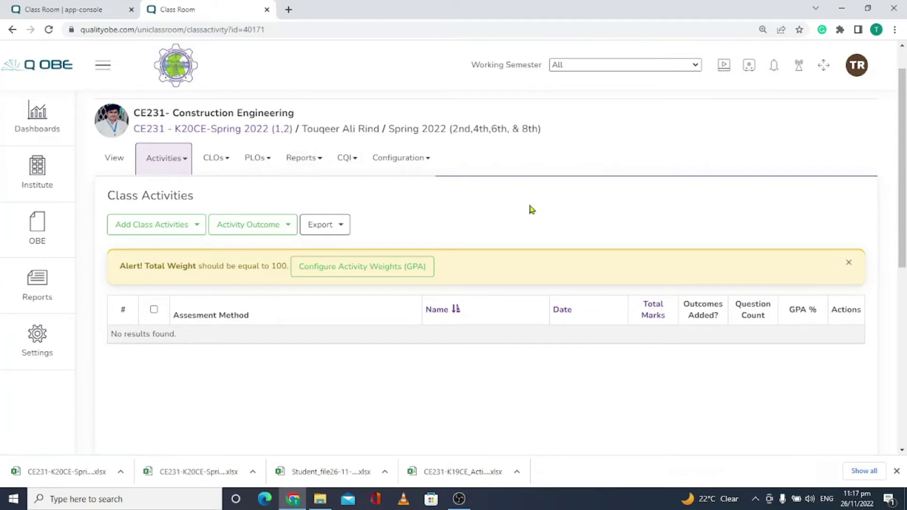
Open the Marks (GPA) report and follow its weight notice to the Activity Weights (GPA) configuration.
click(321, 161)
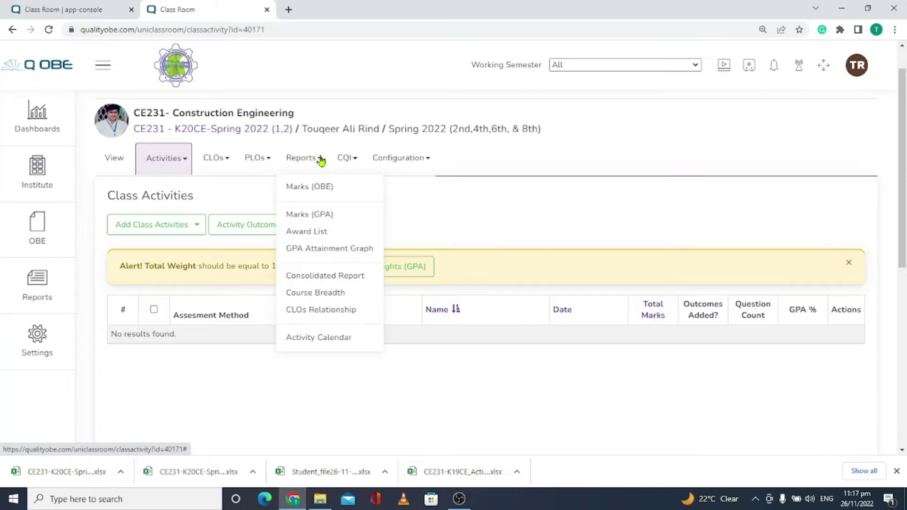
click(303, 216)
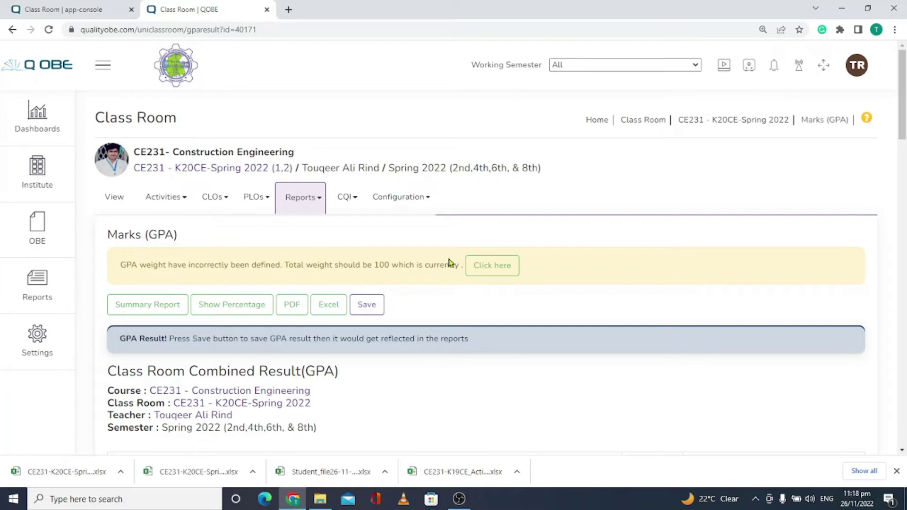
click(497, 266)
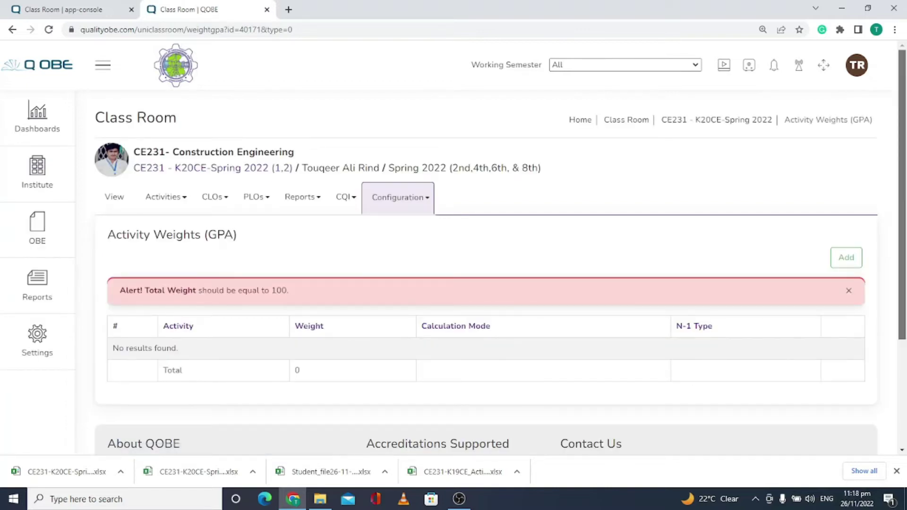
scroll(891, 191, down, 1)
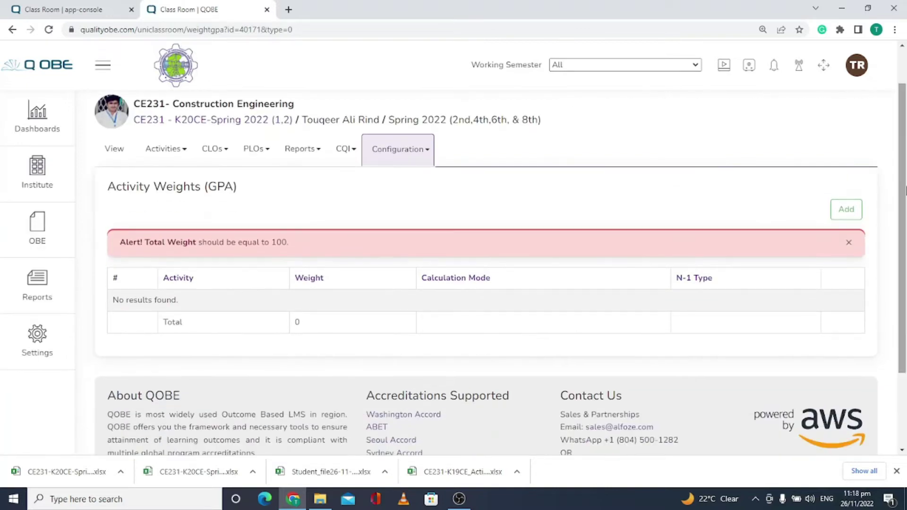
Add a GPA activity weight of 10 for Assignment and save it.
click(845, 215)
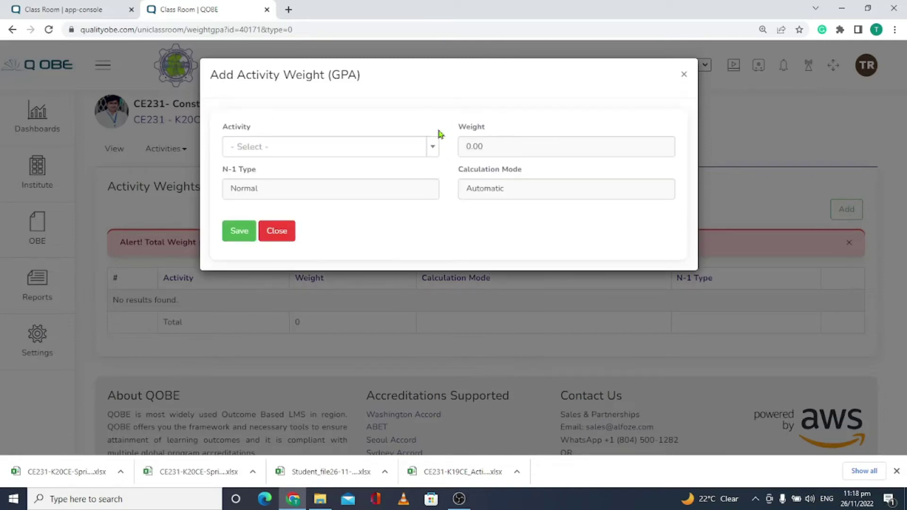
click(338, 147)
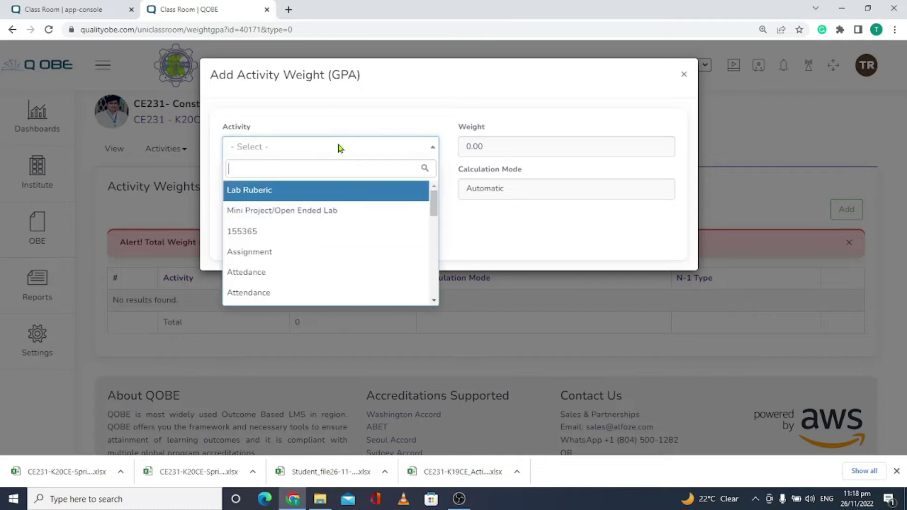
click(268, 253)
click(473, 147)
text(10)
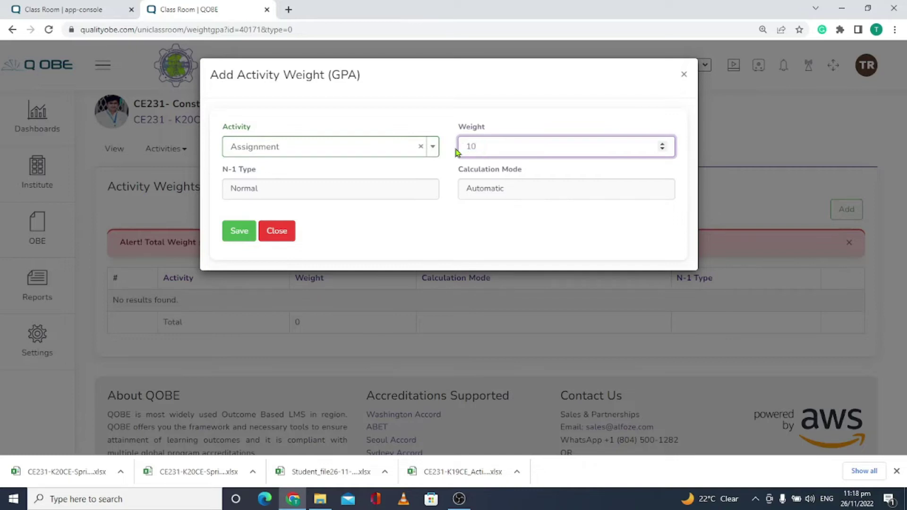
click(235, 228)
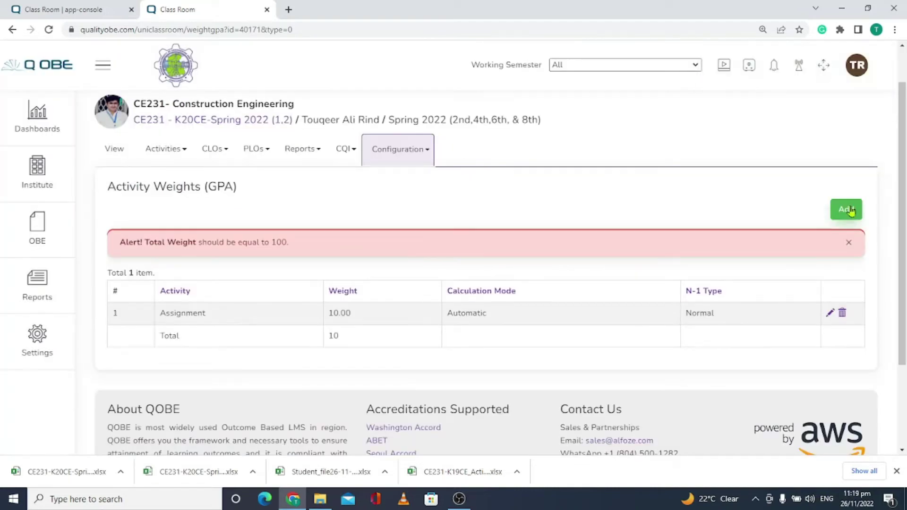
Add a GPA activity weight of 10 for Class Test and save it.
click(847, 209)
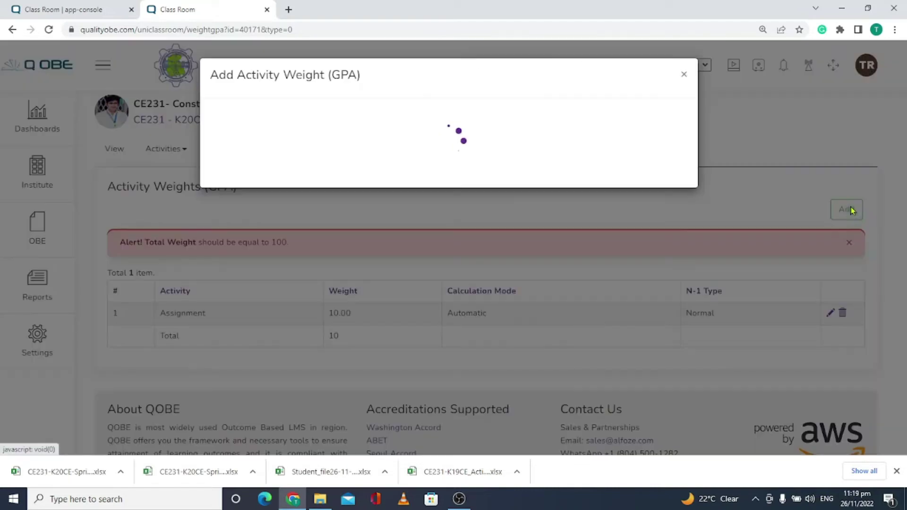
click(359, 147)
drag(434, 200, 436, 215)
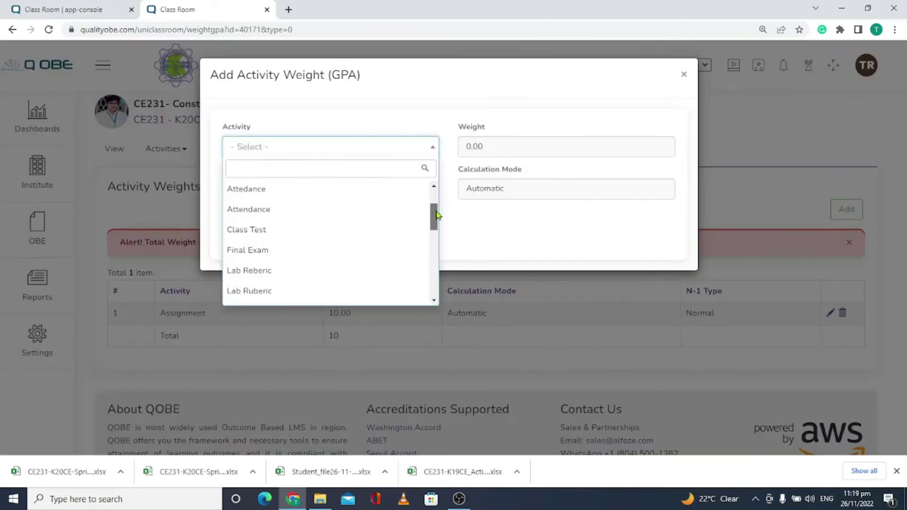
click(246, 229)
key(Tab)
text(10)
key(Tab)
click(235, 231)
Add a GPA activity weight of 20 for MID Exam and save it.
click(846, 210)
click(305, 150)
drag(431, 212, 429, 227)
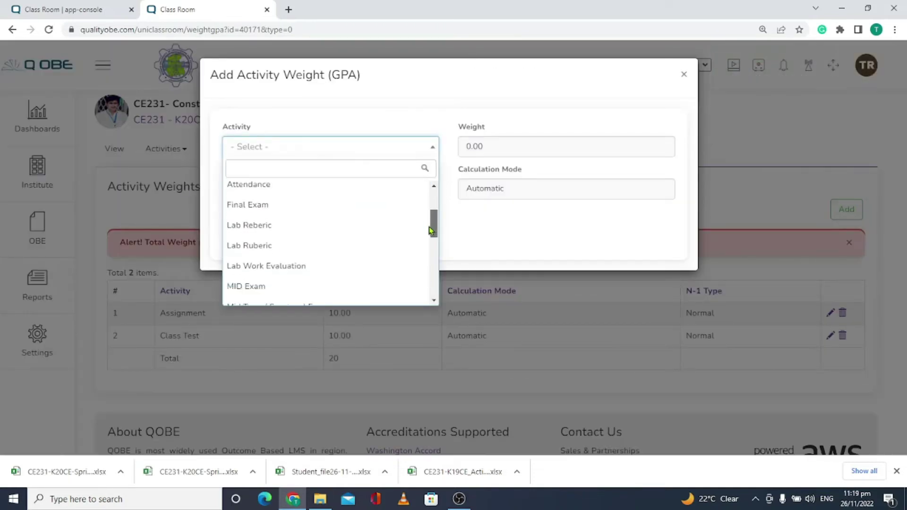
click(246, 286)
key(Tab)
text(290)
click(239, 231)
Add a GPA activity weight of 60 for Final Exam and save it.
click(846, 210)
click(288, 146)
scroll(334, 235, down, 1)
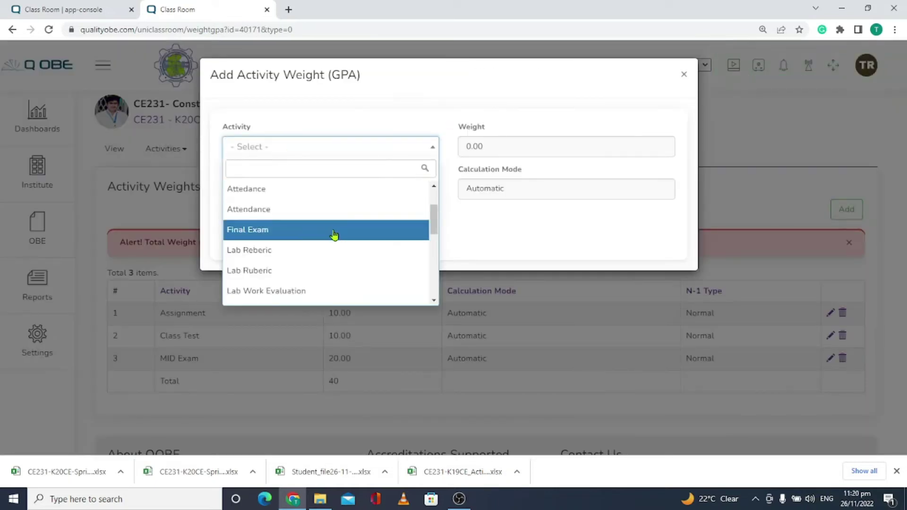
click(334, 229)
key(Tab)
text(60)
click(230, 227)
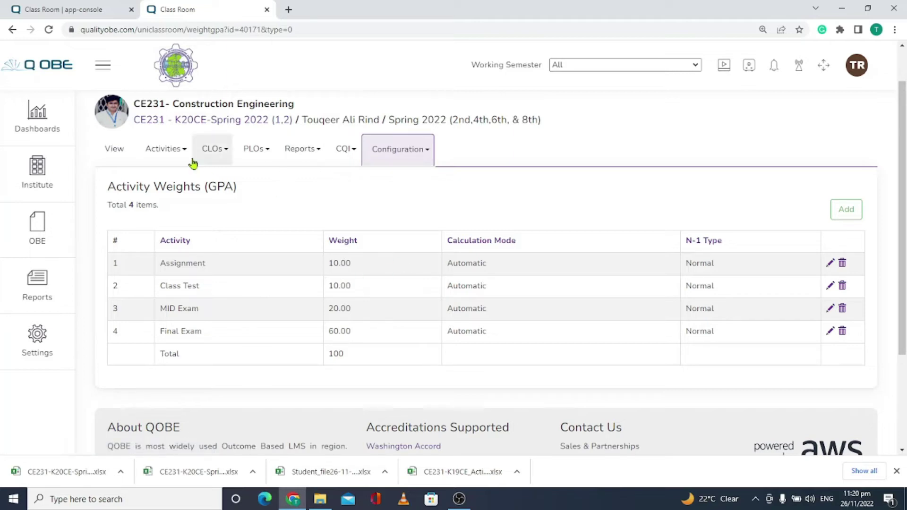
Open the class activities list and start a new single class activity.
click(174, 154)
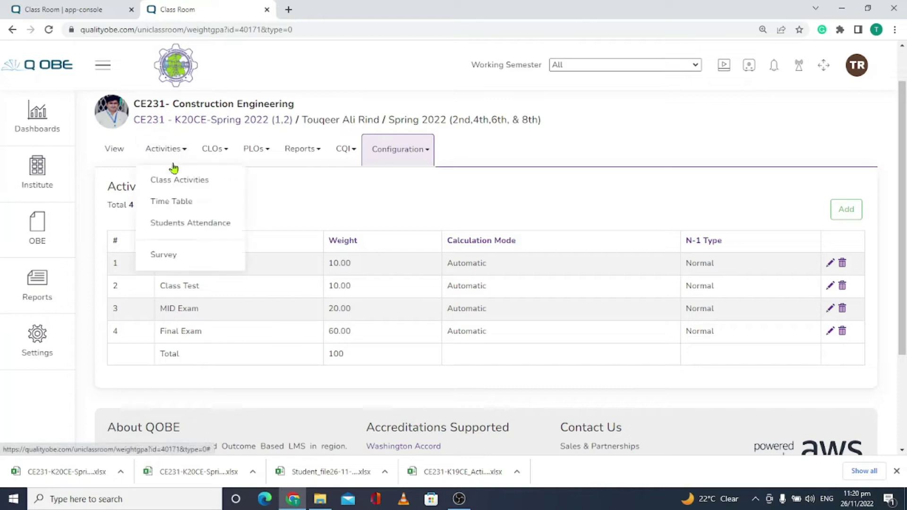
click(174, 180)
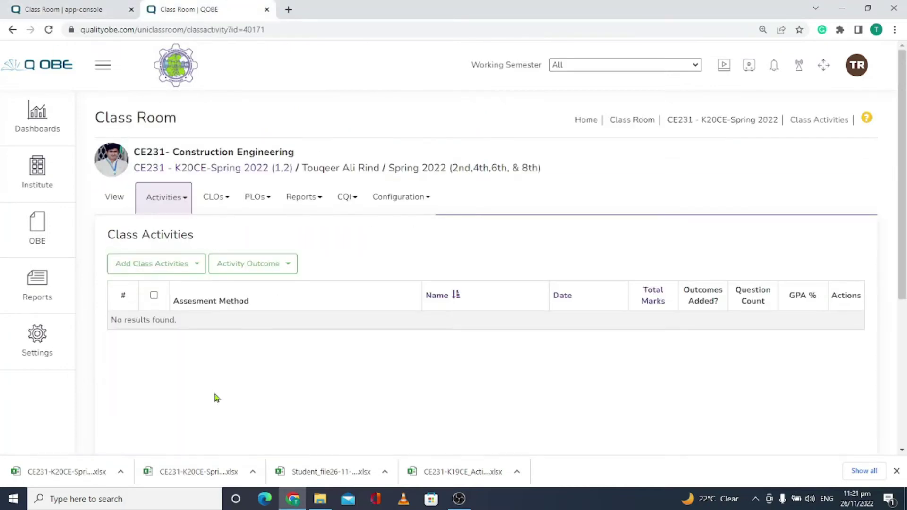
click(198, 266)
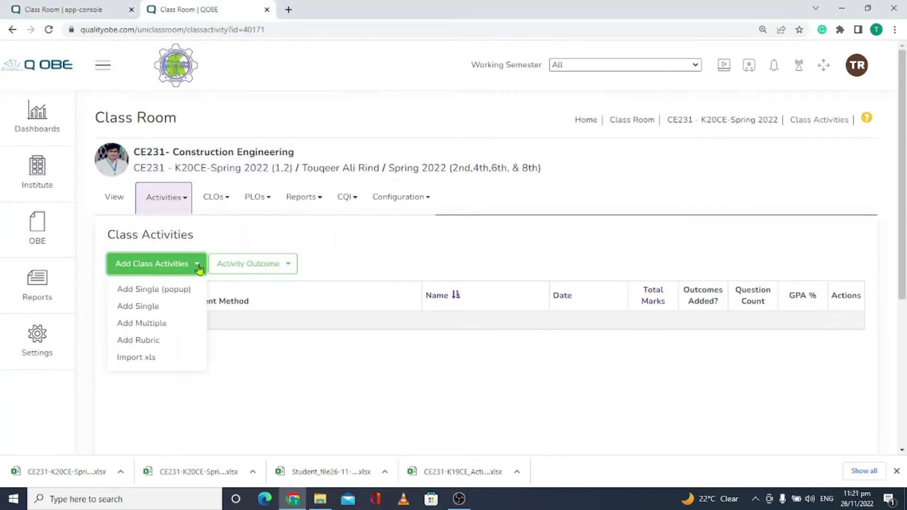
click(133, 308)
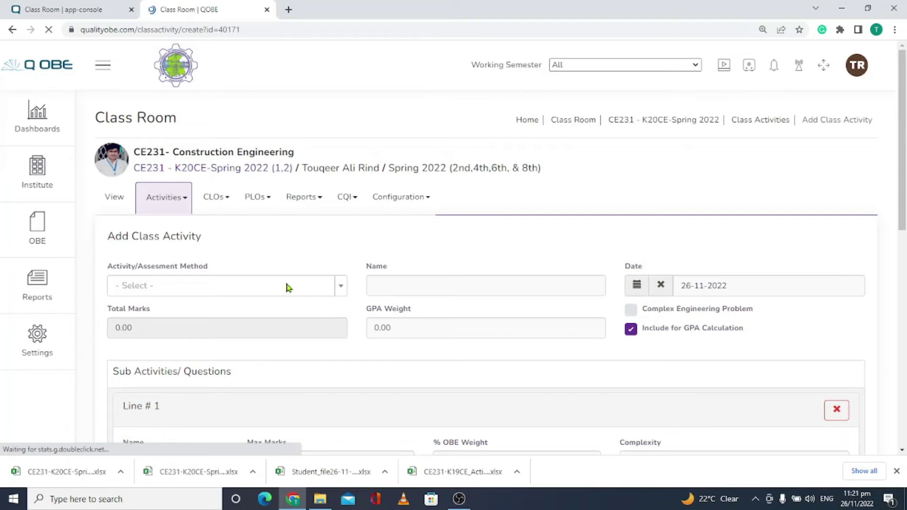
Set the new activity's assessment method and name to Assignment, its date to 15-11-2022 and its GPA weight to 10.
click(341, 287)
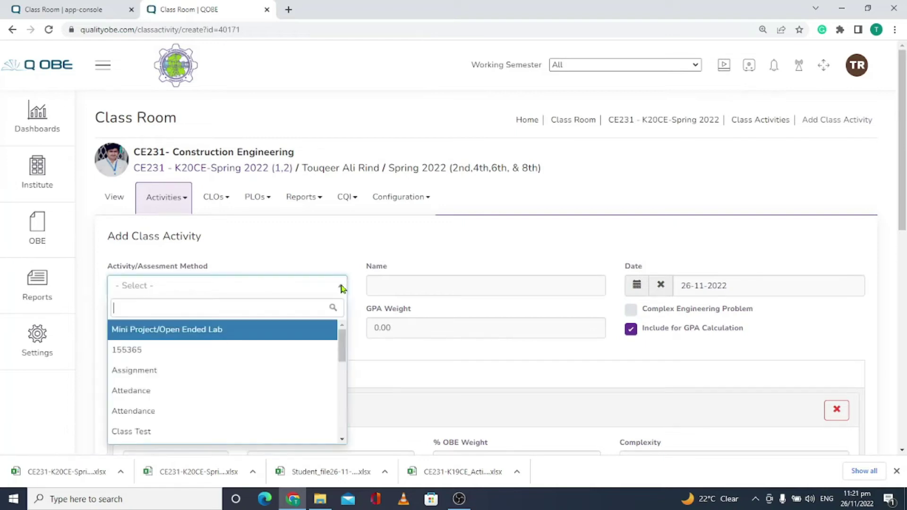
click(171, 370)
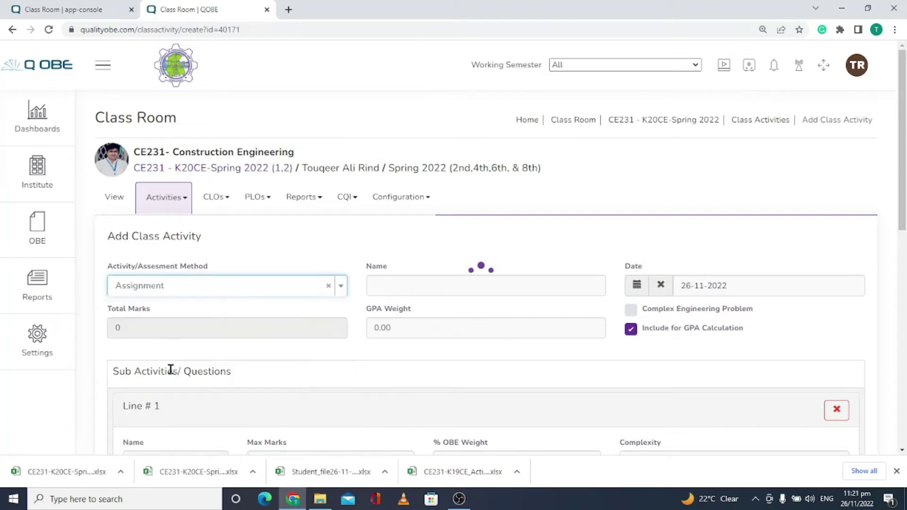
click(475, 287)
key(BackSpace)
key(BackSpace)
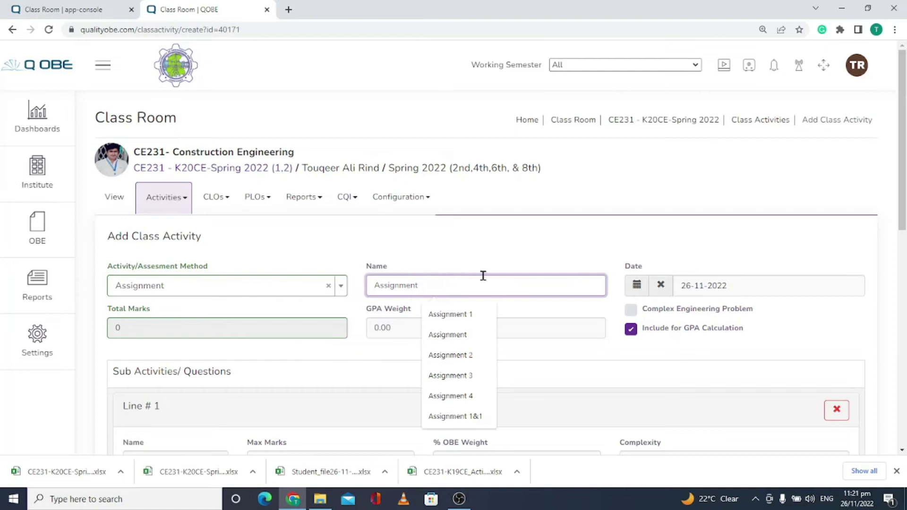
click(757, 283)
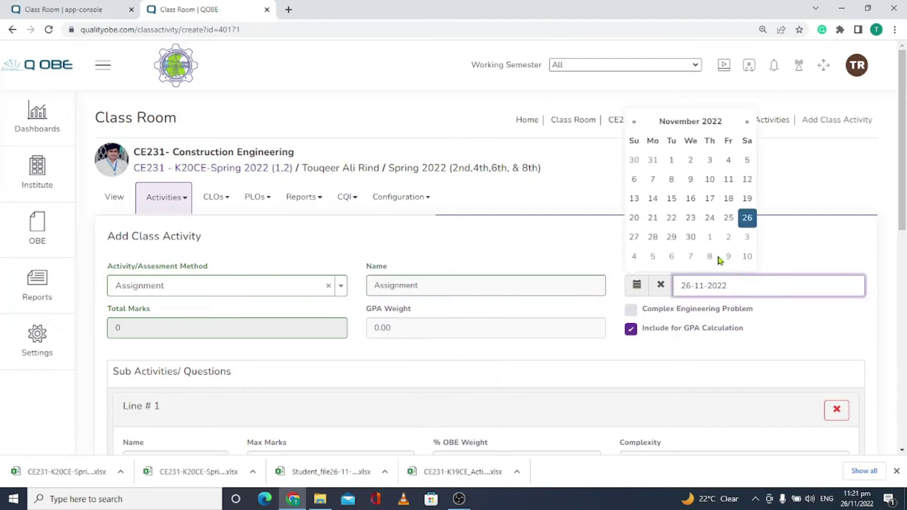
click(671, 199)
drag(419, 331, 372, 329)
text(1)
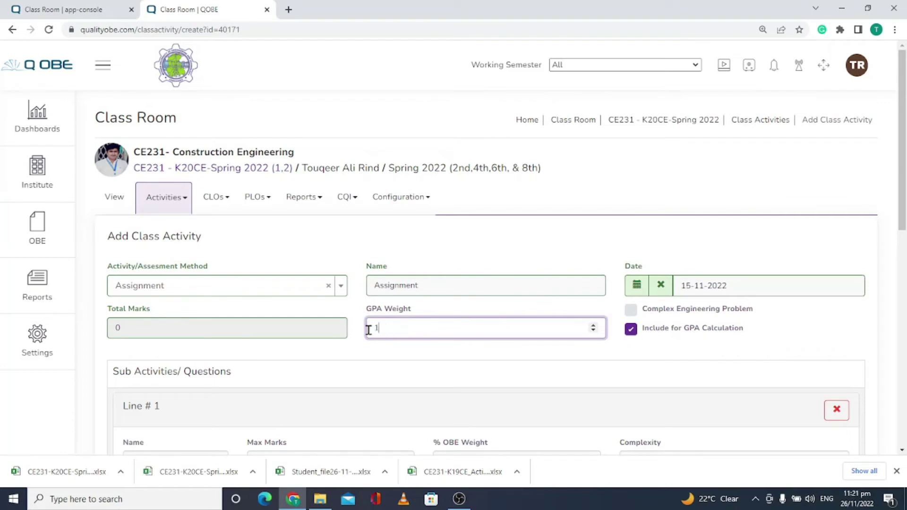
Fill in the question line as Assignment with 10 max marks, 10% OBE weight and CLO-1, and save the activity.
drag(901, 179, 898, 275)
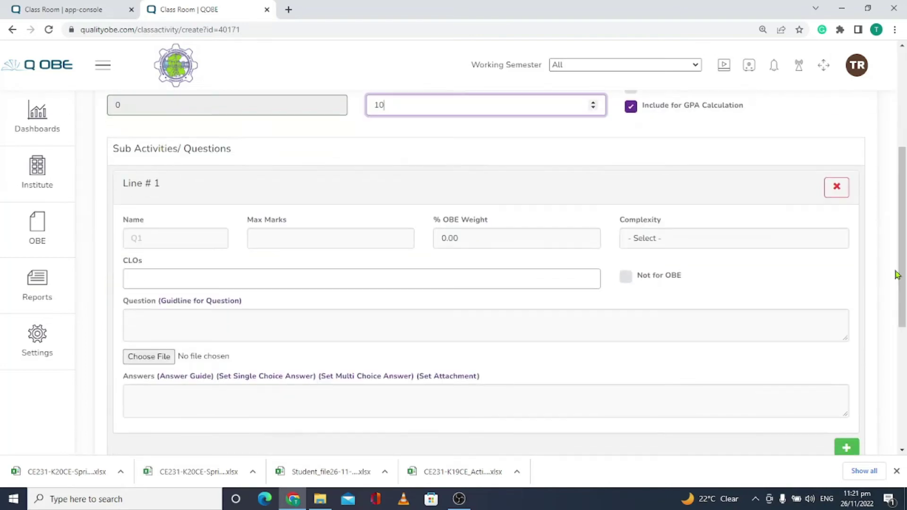
click(173, 238)
click(188, 268)
click(281, 241)
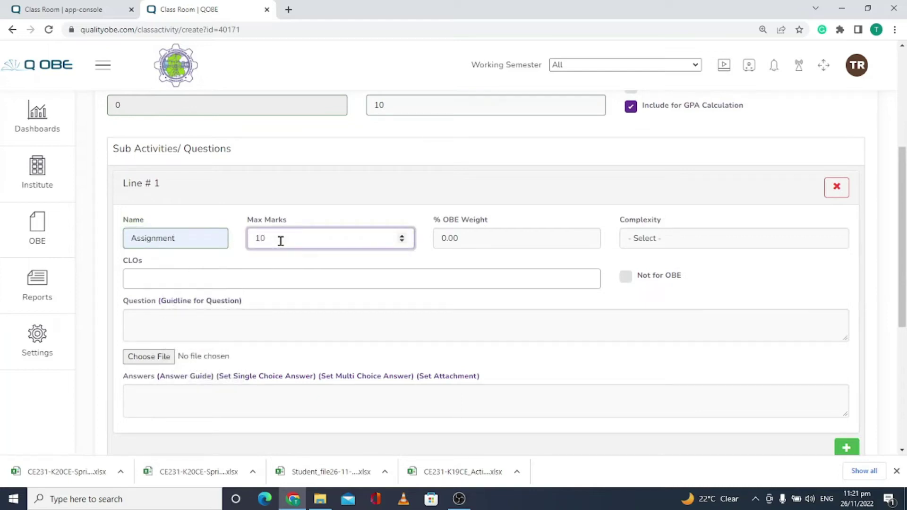
click(462, 239)
drag(462, 240, 431, 235)
text(10)
click(285, 278)
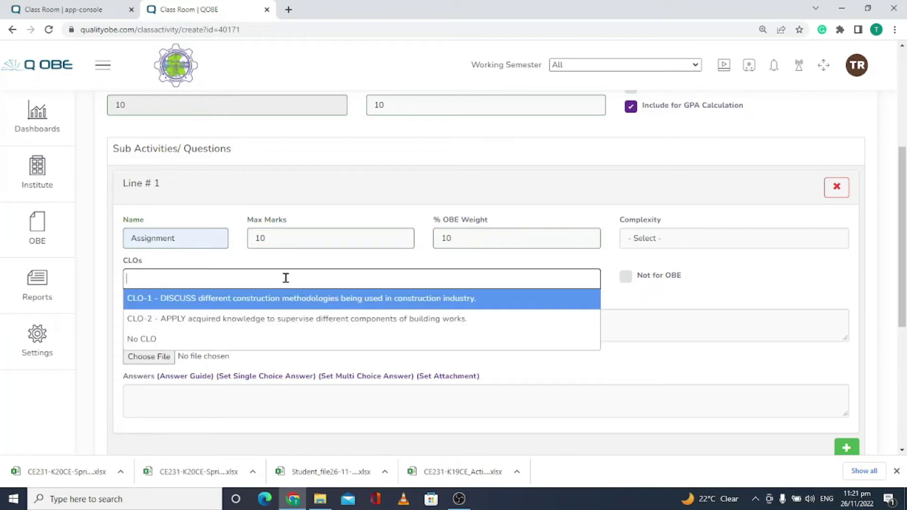
click(264, 301)
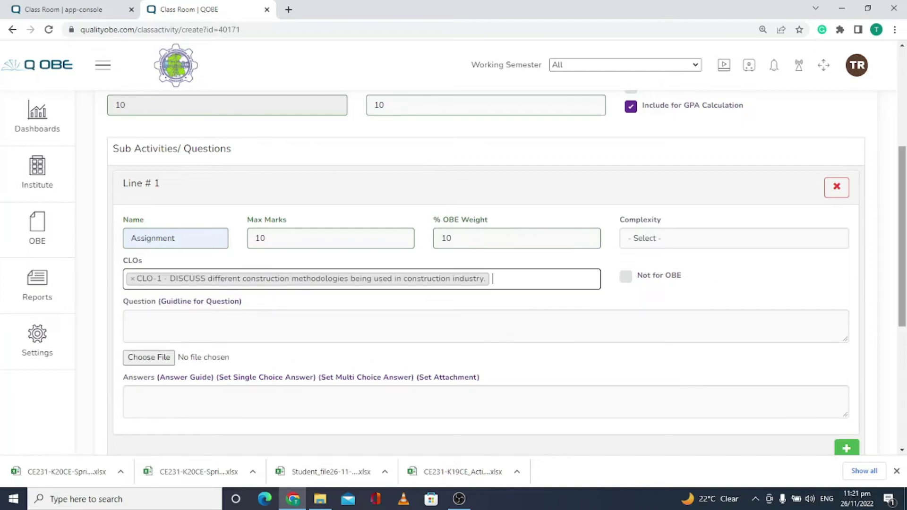
scroll(405, 358, down, 3)
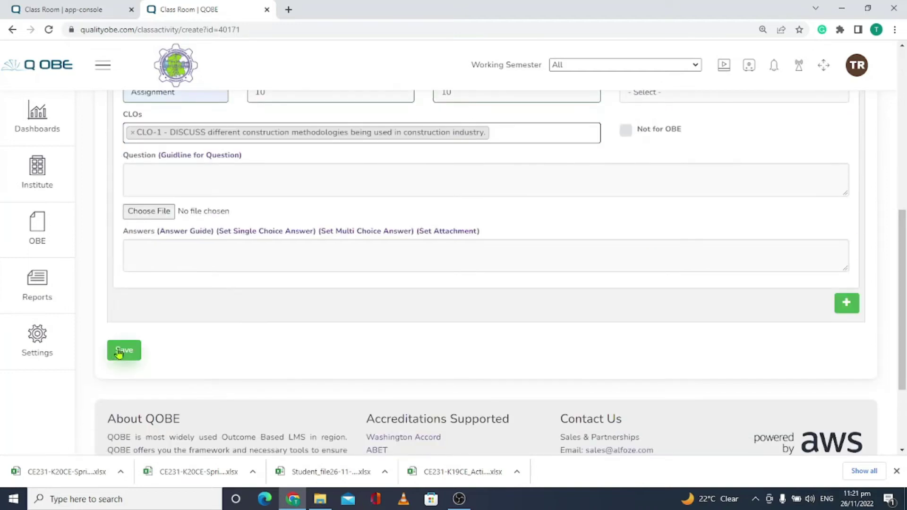
click(118, 354)
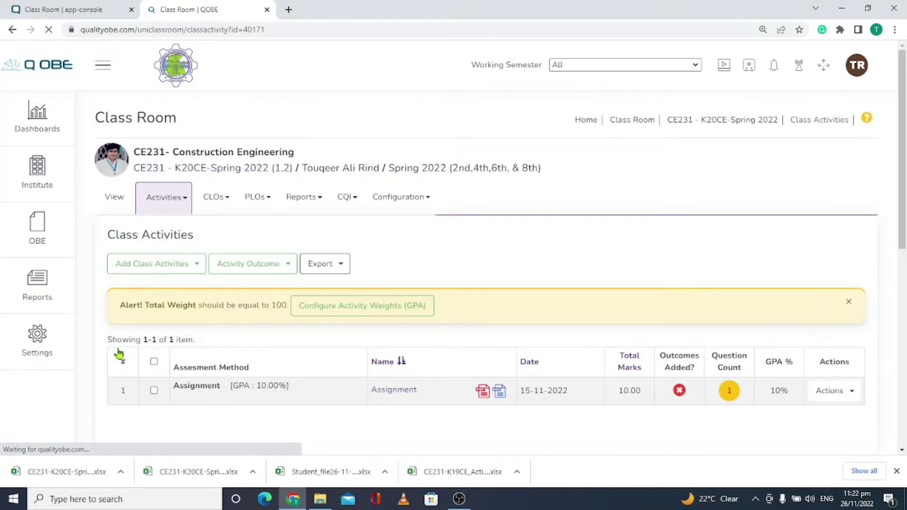
Start a new single activity with the Class Test method, dated 17-11-2022, and set its GPA weight to 10.
scroll(756, 394, down, 1)
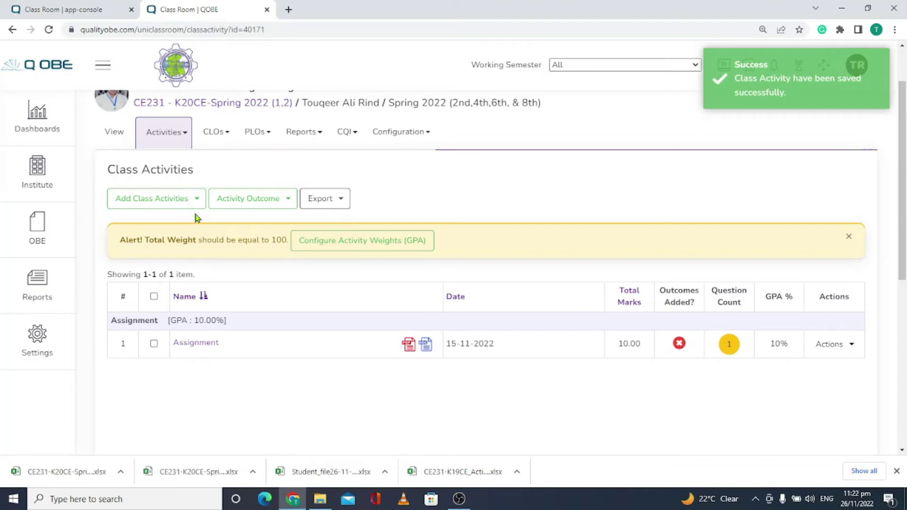
click(156, 199)
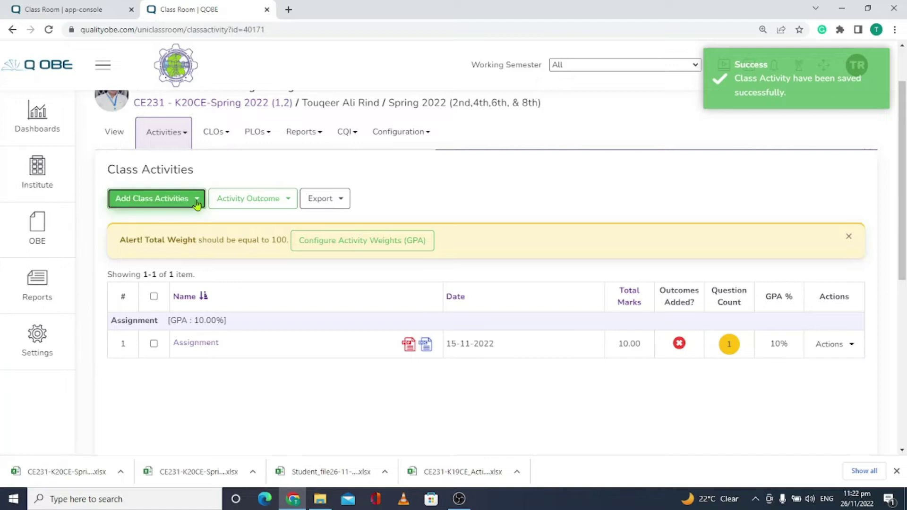
click(236, 286)
click(132, 421)
click(762, 283)
click(375, 327)
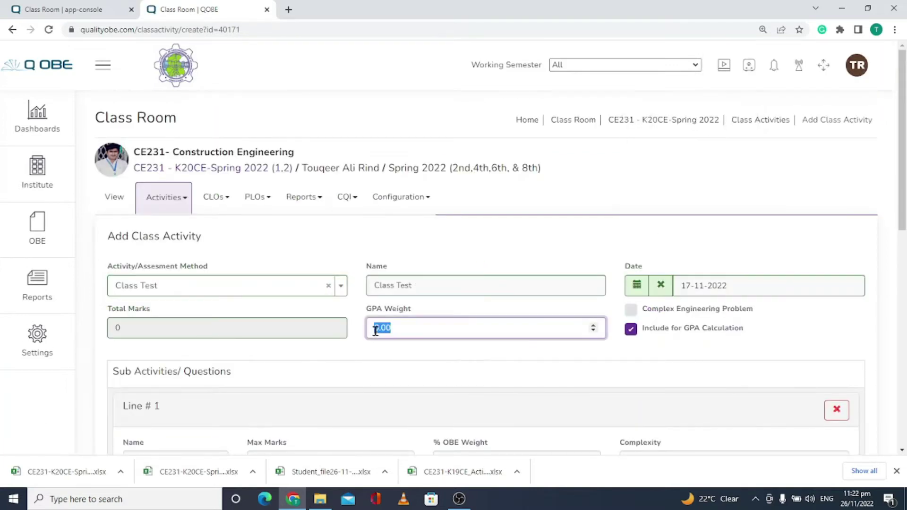
text(10)
Name the Class Test's question line, give it 10 max marks, an OBE weight and a CLO, and save the activity.
scroll(375, 327, down, 4)
click(148, 263)
click(188, 394)
click(297, 263)
text(10)
key(Tab)
click(325, 298)
click(324, 320)
scroll(324, 320, down, 10)
click(121, 285)
Start a new single activity with the MID Exam method, dated 24-11-2022, and set its GPA weight to 20.
click(197, 263)
click(138, 307)
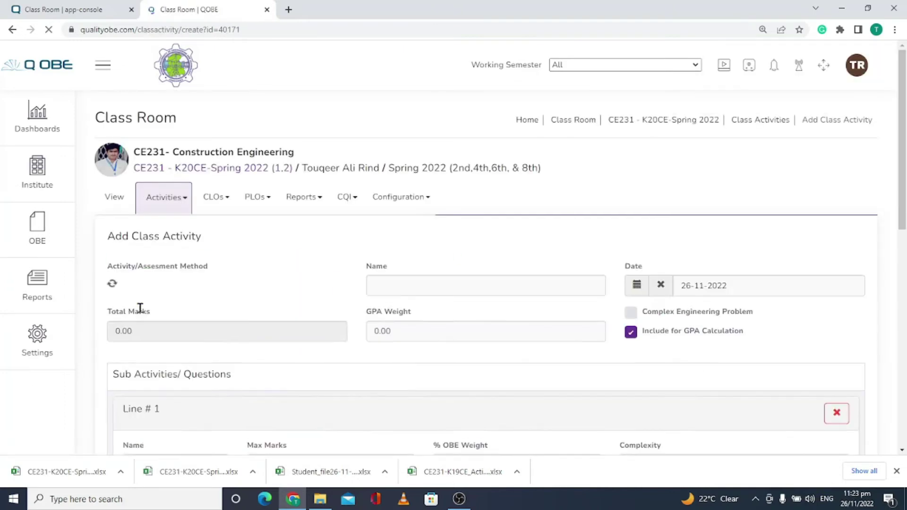
click(222, 285)
scroll(247, 398, down, 3)
click(248, 398)
click(451, 285)
click(637, 285)
click(711, 221)
scroll(472, 284, down, 3)
click(378, 208)
text(20)
Fill in the MID Exam's first question as Q1 with 10 max marks, 10% OBE weight and CLO-1.
click(174, 334)
text(Q1)
key(Tab)
text(10)
key(Tab)
text(10)
click(289, 379)
scroll(251, 360, down, 4)
Add a second MID Exam question Q2 with 10 max marks, 10% OBE weight and CLO-1, and save the activity.
click(847, 344)
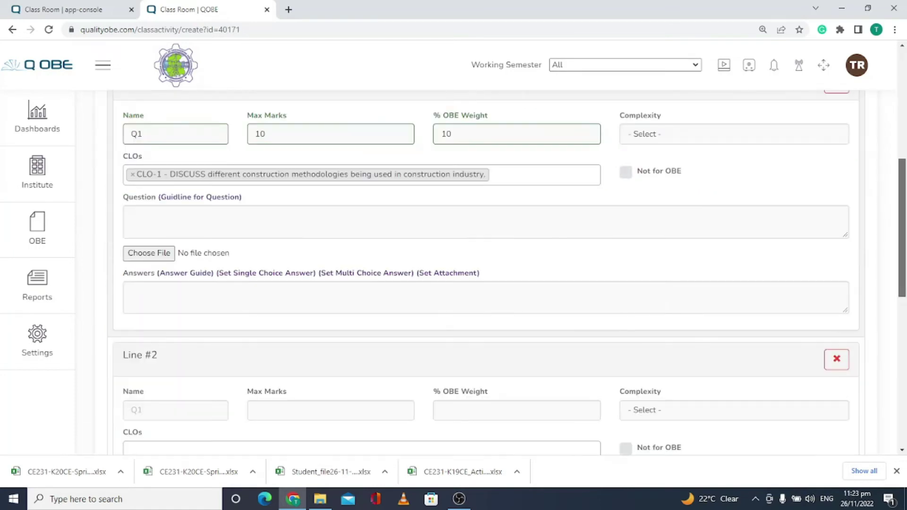
scroll(472, 284, down, 5)
click(175, 160)
text(Q2)
key(Tab)
text(10)
key(Tab)
text(10)
click(331, 200)
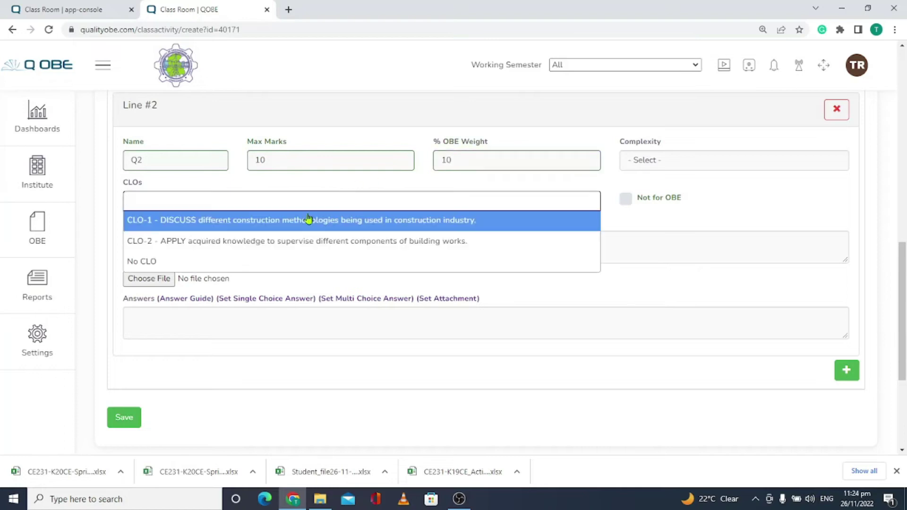
click(308, 217)
click(125, 418)
Start a new single activity with the Final Exam method, dated 25-11-2022, and set its GPA weight to 60.
scroll(272, 259, down, 3)
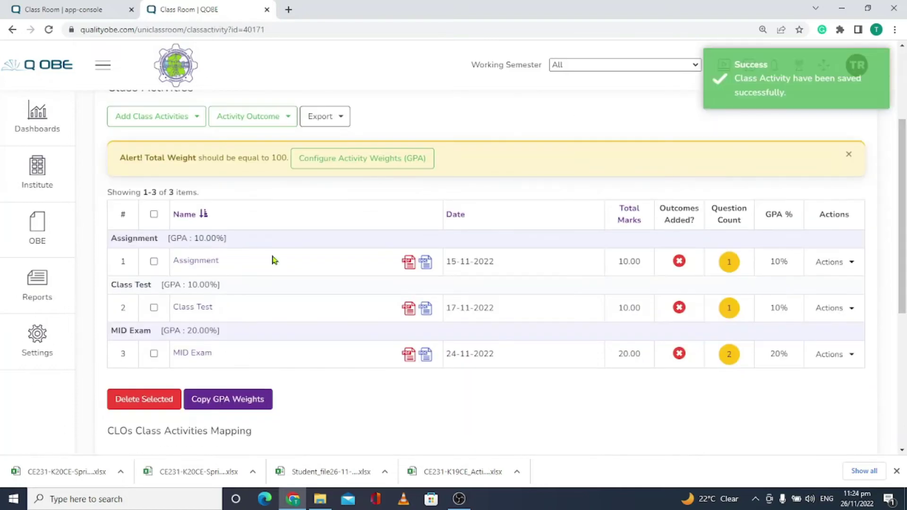
scroll(272, 258, up, 2)
click(152, 231)
click(149, 291)
click(227, 285)
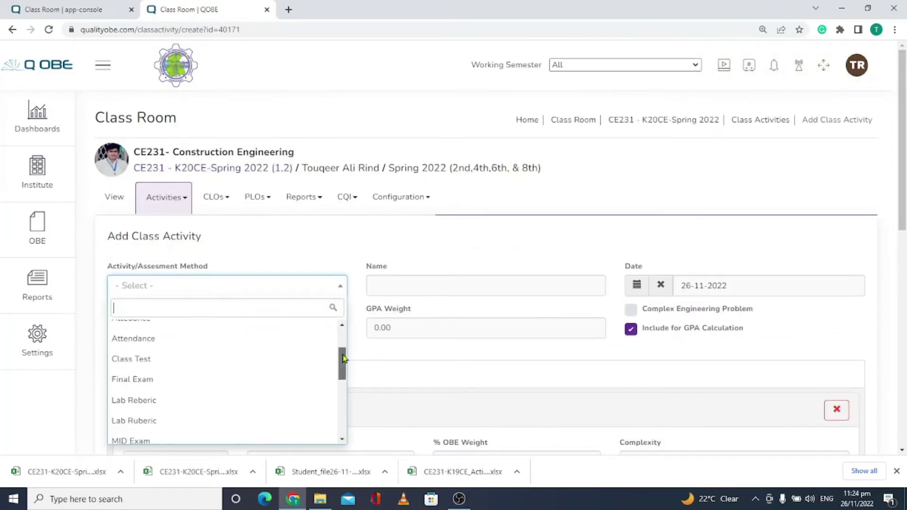
click(132, 379)
click(466, 283)
click(718, 286)
click(728, 218)
click(379, 217)
text(60)
Fill in the Final Exam's first question as Q1 with 12 max marks, 12% OBE weight and CLO-1.
click(155, 338)
text(Q1)
click(305, 342)
text(12)
click(436, 353)
text(12)
click(331, 388)
click(316, 338)
Add a second Final Exam question Q2 with 12 max marks and 12% OBE weight, and assign its CLO.
scroll(601, 380, down, 8)
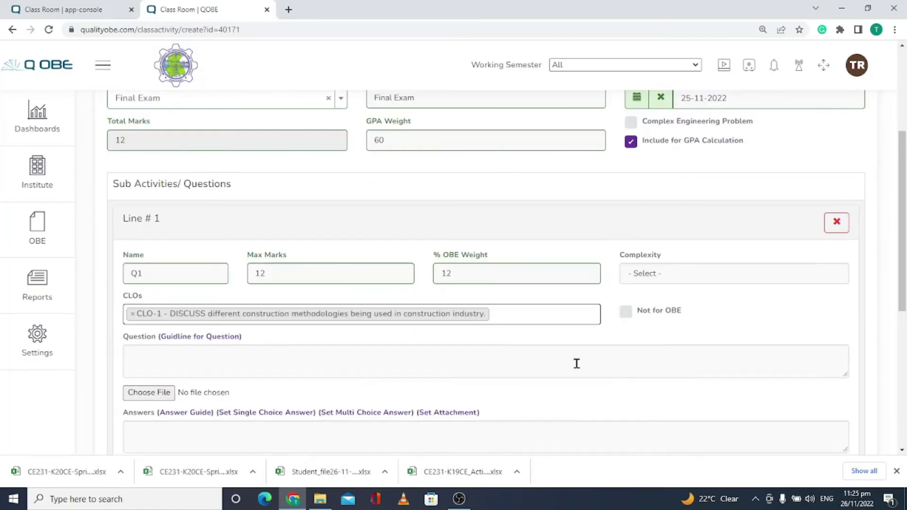
click(182, 194)
text(Q2)
click(262, 195)
text(12)
key(Tab)
text(12)
click(356, 234)
click(326, 254)
Add a third Final Exam question Q3 with 12 max marks and 12% OBE weight, and assign its CLO.
scroll(848, 250, down, 3)
click(847, 280)
click(180, 300)
text(Q3)
click(331, 302)
text(12)
click(437, 308)
text(12)
click(409, 334)
Add a fourth Final Exam question Q4 with 12 max marks, 12% OBE weight and CLO-2.
click(847, 375)
scroll(896, 344, down, 7)
click(166, 97)
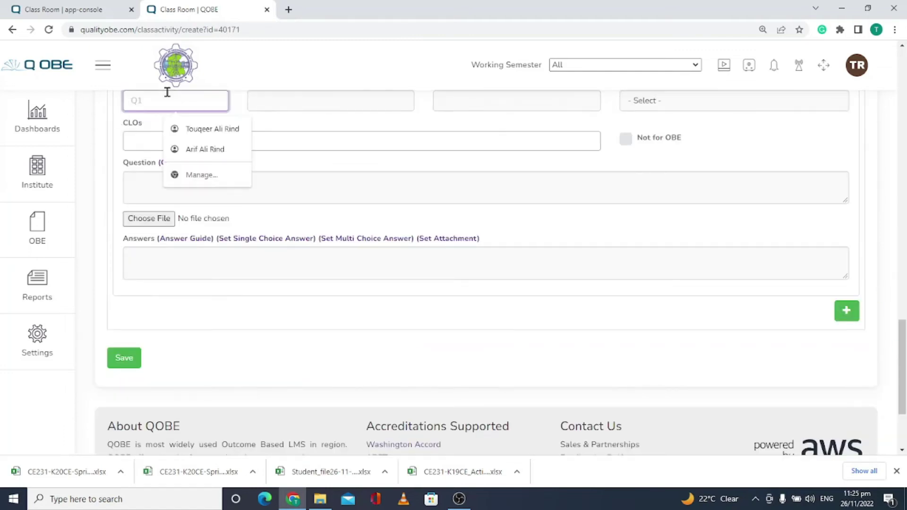
text(Q4)
click(279, 97)
text(12)
key(Tab)
text(12)
click(316, 180)
Add a fifth Final Exam question Q5 with 12 max marks, 12% OBE weight and CLO-2, and save the activity.
click(846, 311)
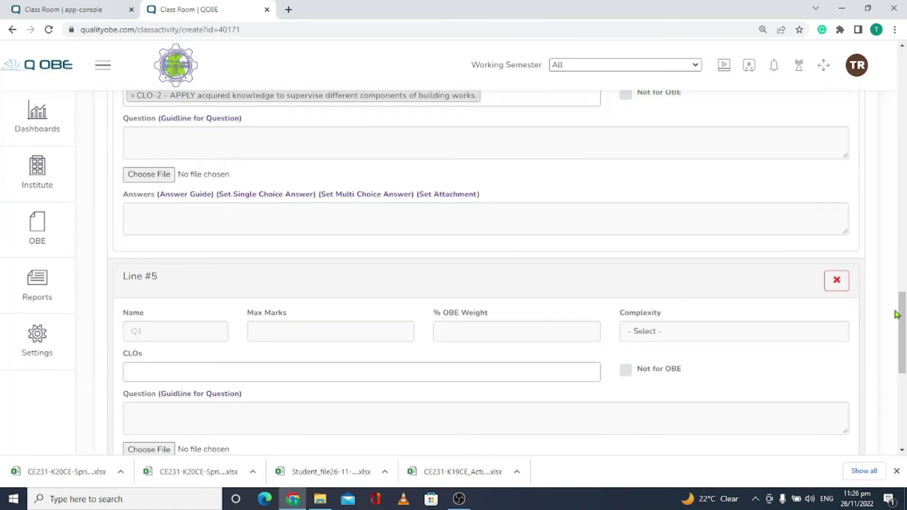
click(166, 209)
text(Q5)
click(269, 209)
text(12)
click(469, 211)
text(12)
click(333, 250)
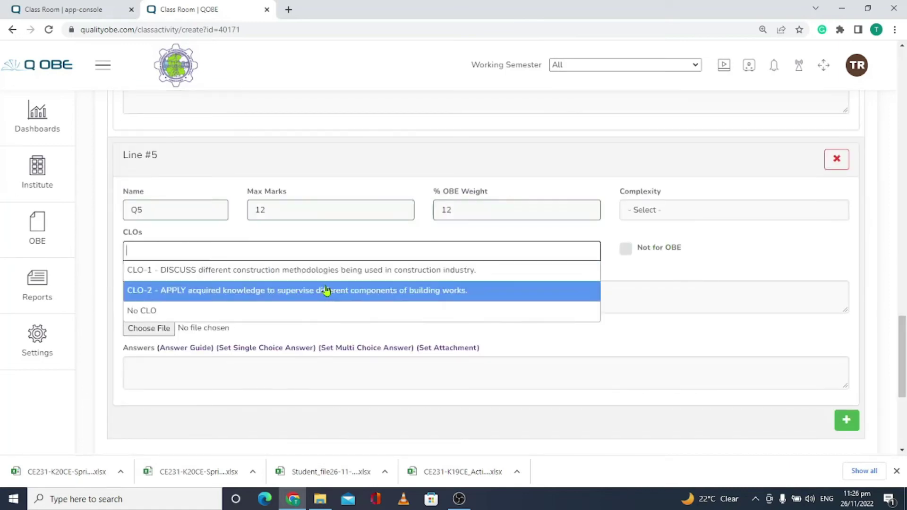
click(324, 291)
scroll(283, 293, down, 3)
click(126, 314)
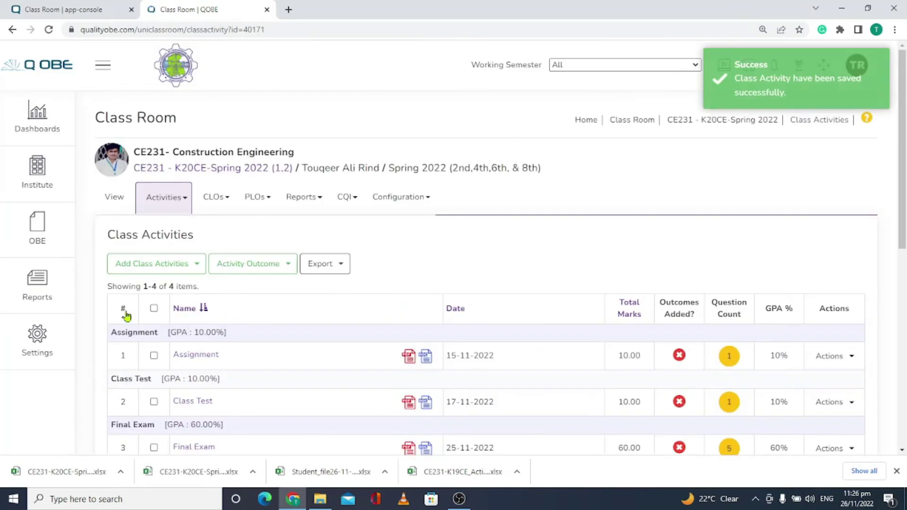
scroll(902, 217, down, 3)
scroll(902, 217, up, 1)
scroll(903, 218, up, 1)
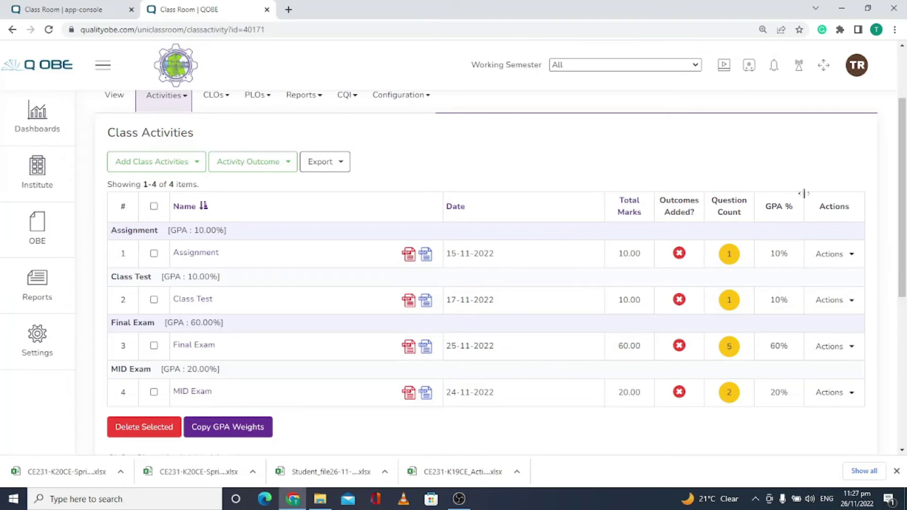
drag(898, 279, 904, 213)
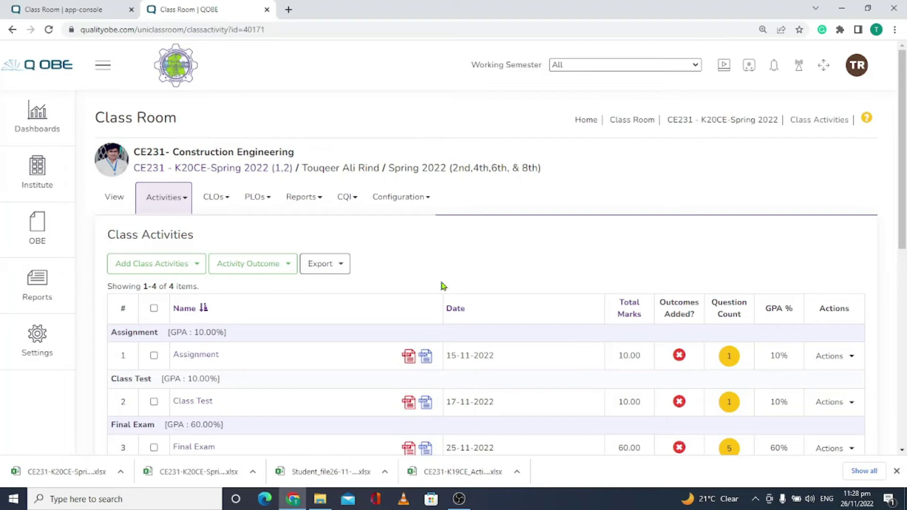
Look through the assessment methods available for a new single class activity, and leave the form without adding one.
click(196, 265)
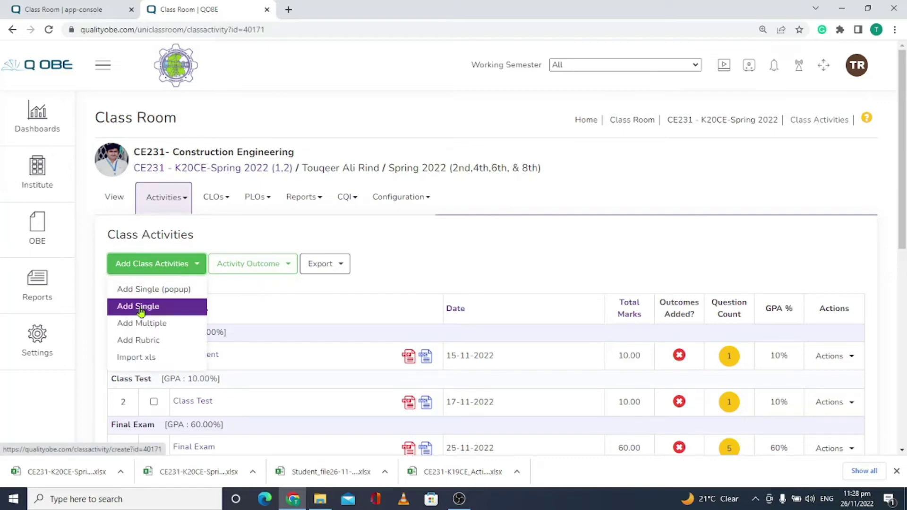
click(141, 311)
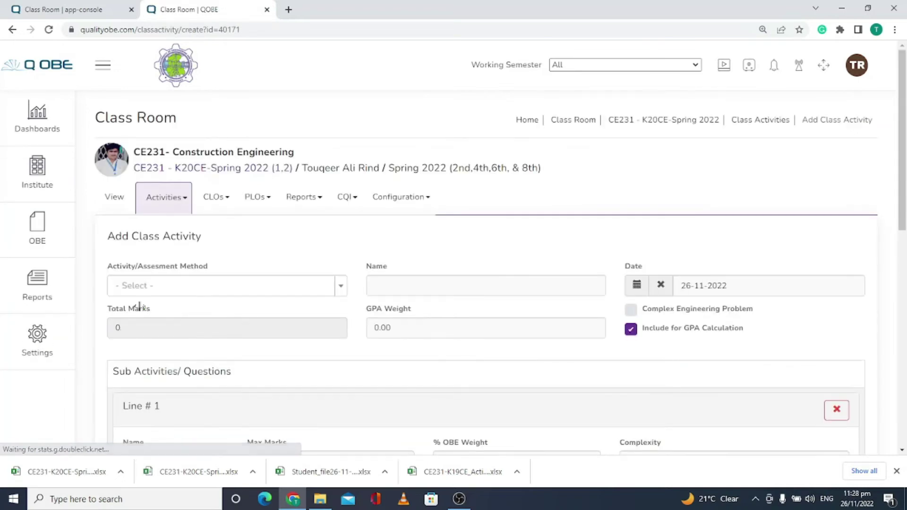
scroll(903, 197, down, 2)
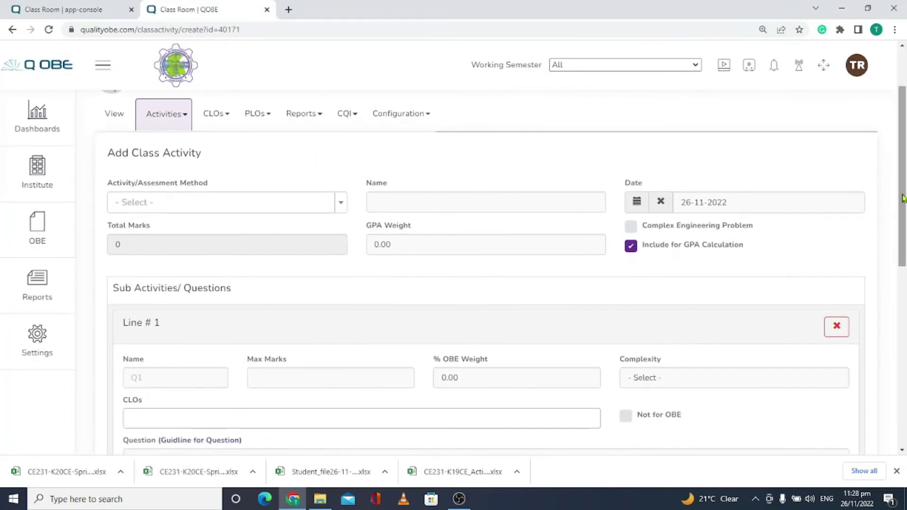
click(340, 202)
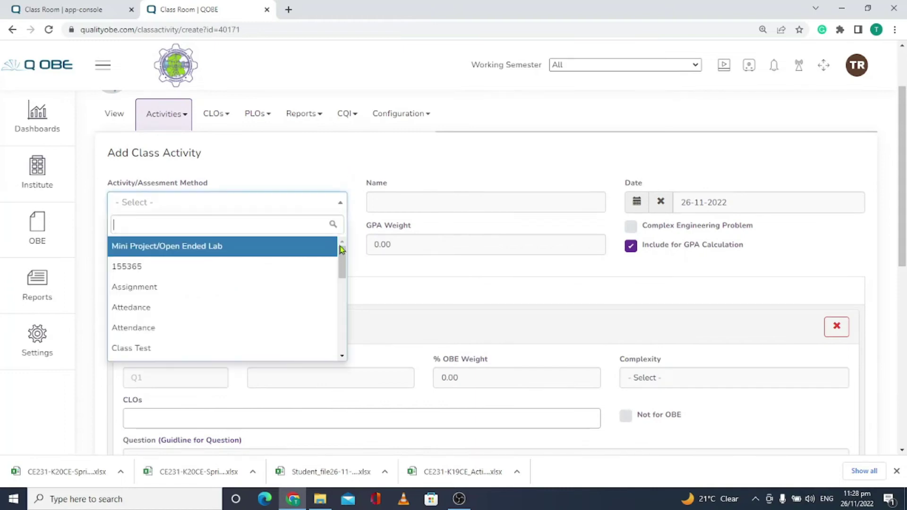
drag(341, 256, 339, 291)
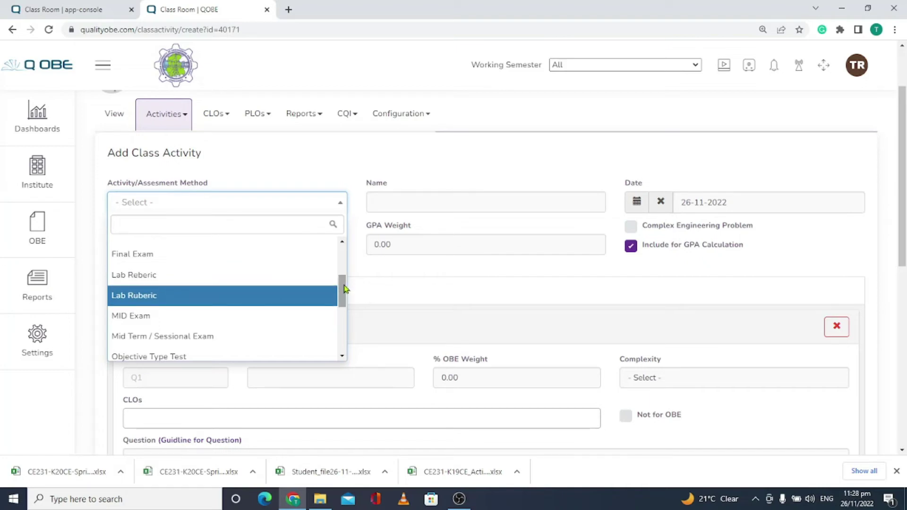
scroll(342, 304, down, 2)
mouse_move(342, 304)
mouse_down()
mouse_move(337, 341)
mouse_move(342, 259)
mouse_move(338, 336)
mouse_move(344, 290)
mouse_up()
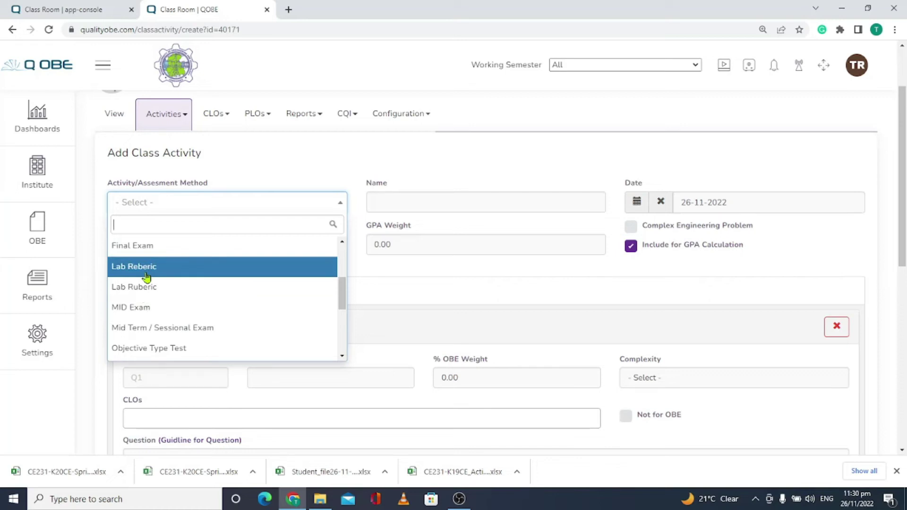
scroll(114, 200, up, 2)
click(114, 200)
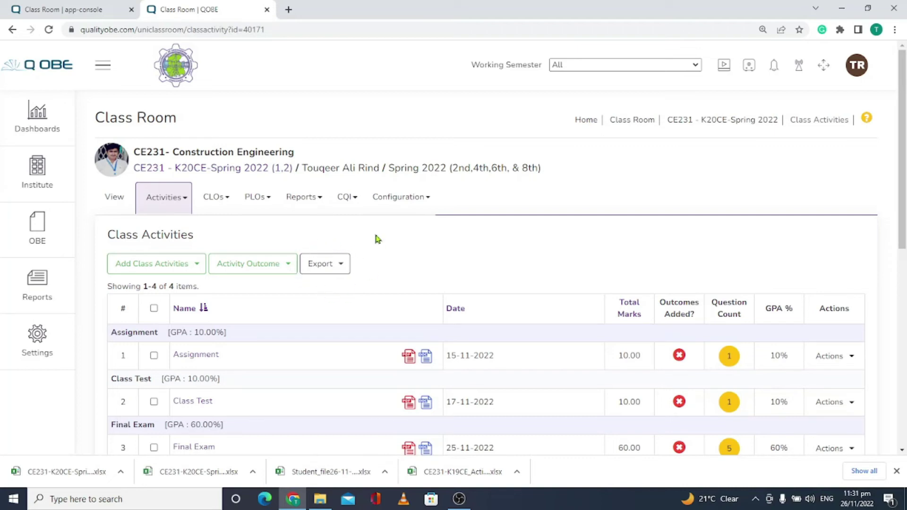
Export the class's activity outcome spreadsheet and open the downloaded file in Excel for editing.
drag(903, 247, 904, 317)
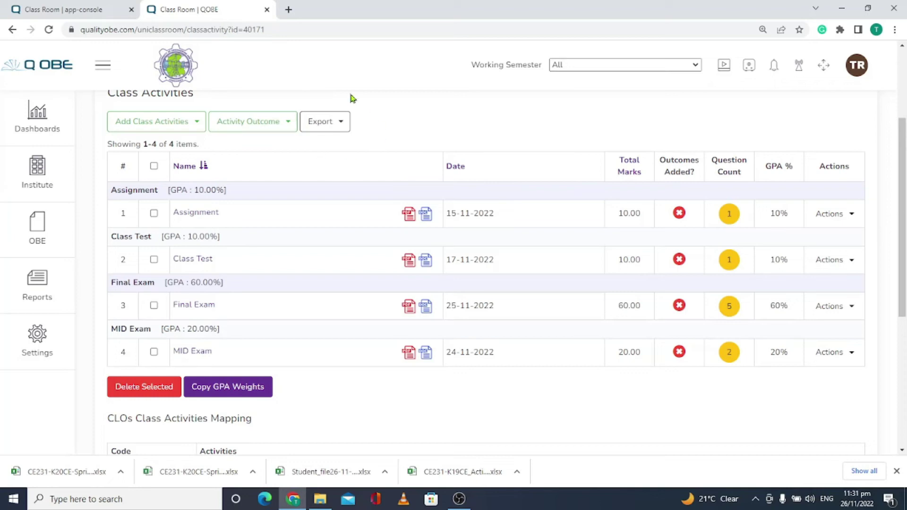
drag(903, 220, 903, 177)
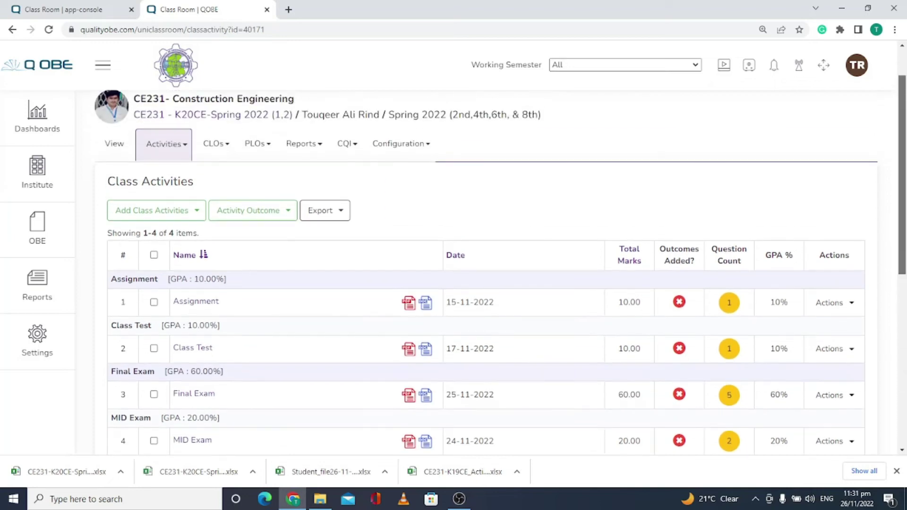
click(343, 212)
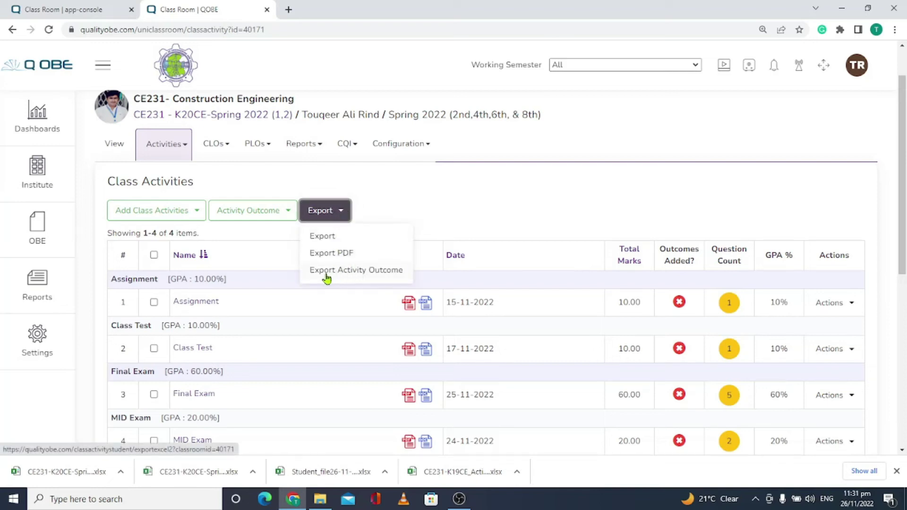
click(362, 273)
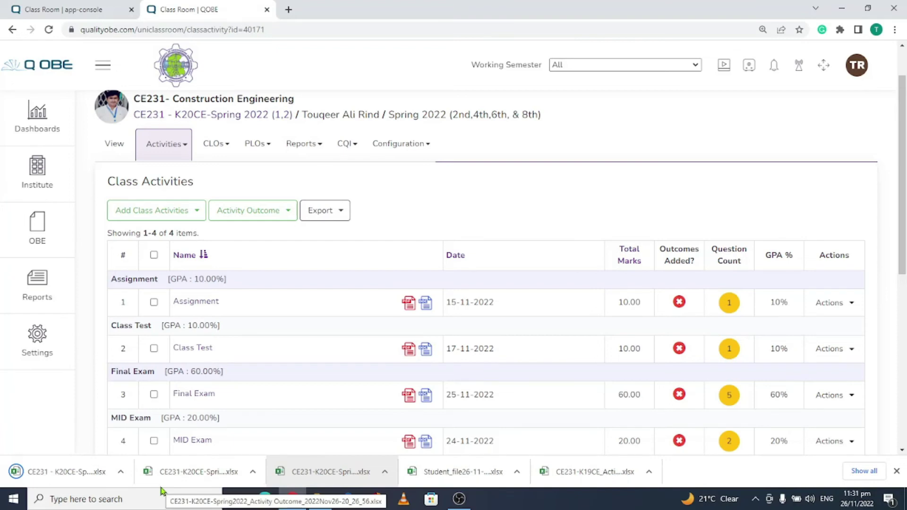
click(114, 470)
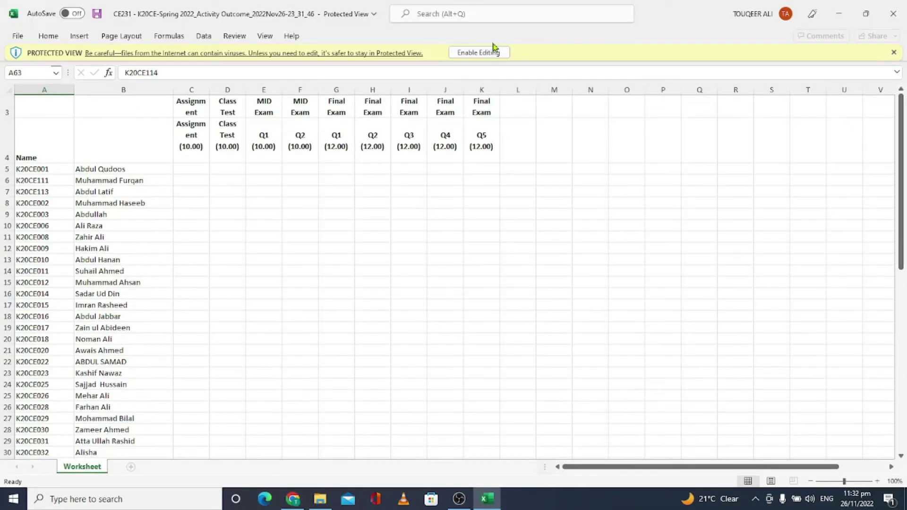
click(475, 53)
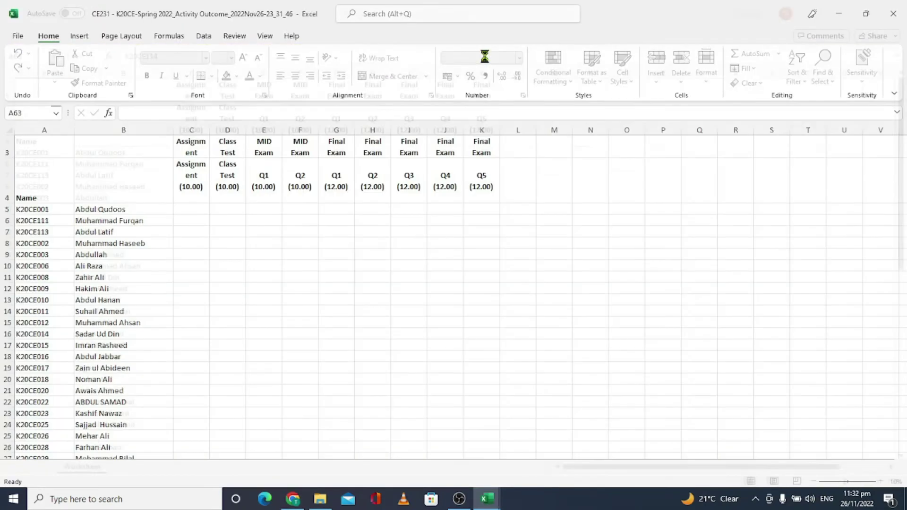
Enter the first student's marks: Assignment 9, Class Test 9, MID Exam Q1–Q2 9 and 9, Final Exam Q1–Q5 11, 10, 9, 10 and 11.
click(196, 209)
text(9)
key(Tab)
text(9)
key(Tab)
text(9	9)
key(Tab)
text(11	10	9	10	11)
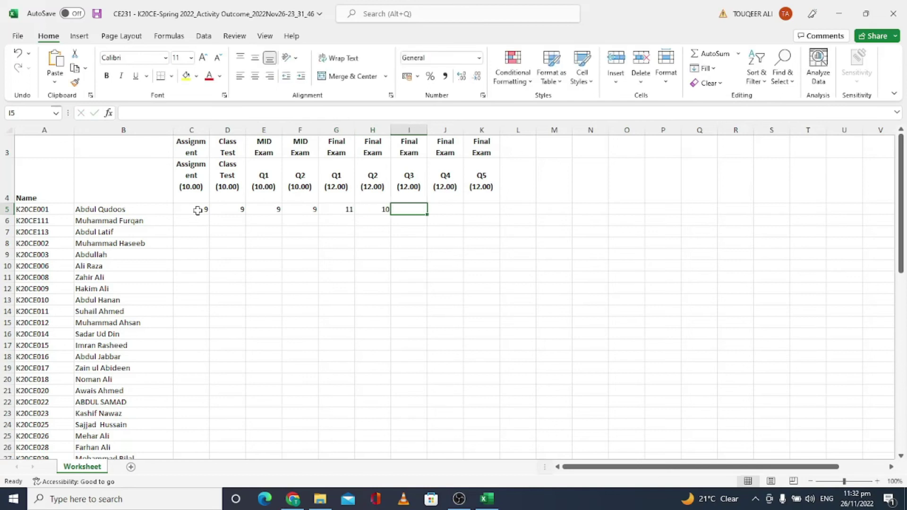
Fill the first student's marks down to all the other students, and save and close the workbook.
drag(197, 211, 228, 210)
shift+click(491, 210)
drag(500, 215, 500, 428)
click(590, 345)
click(896, 10)
click(411, 263)
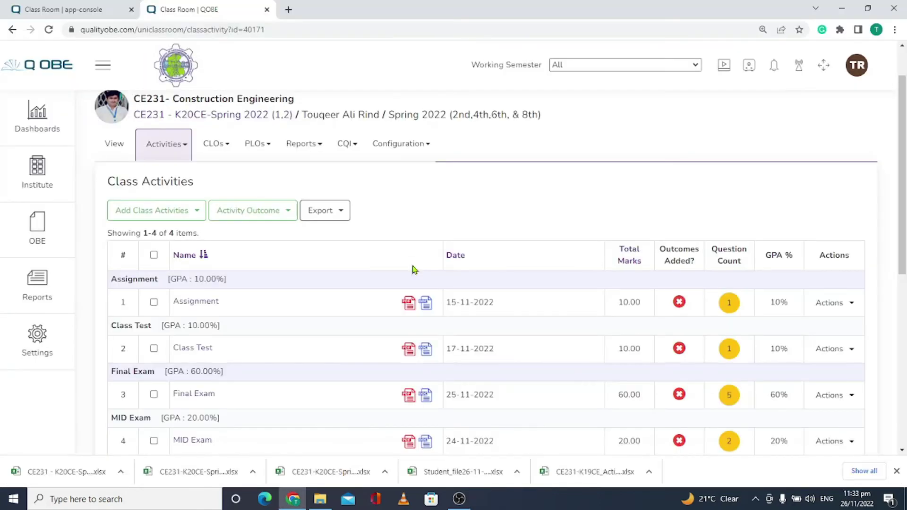
Import the filled CE231 - K20CE-Spring 2022 activity outcome spreadsheet into the class activities in QOBE.
click(290, 216)
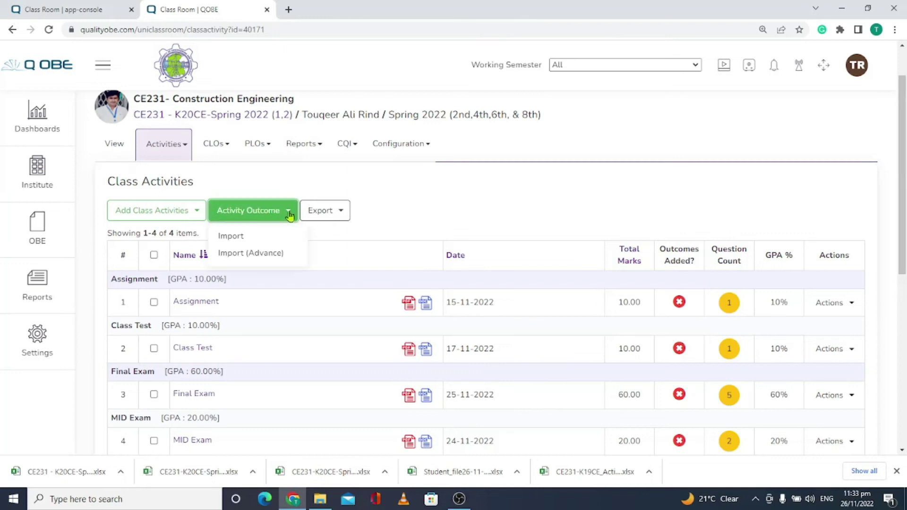
click(230, 238)
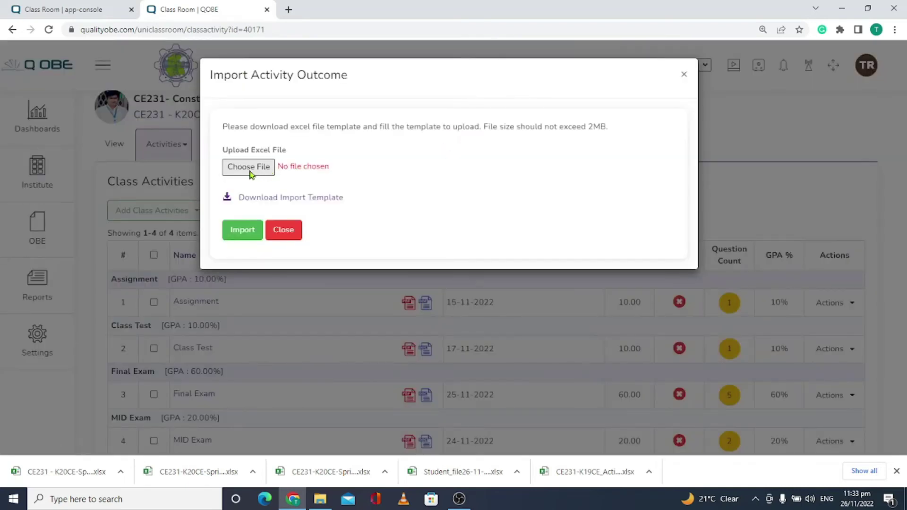
click(249, 167)
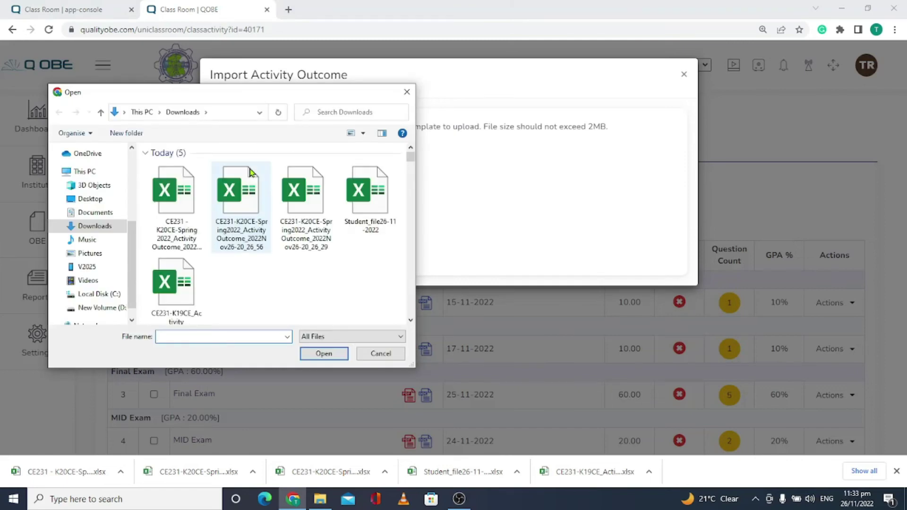
click(174, 199)
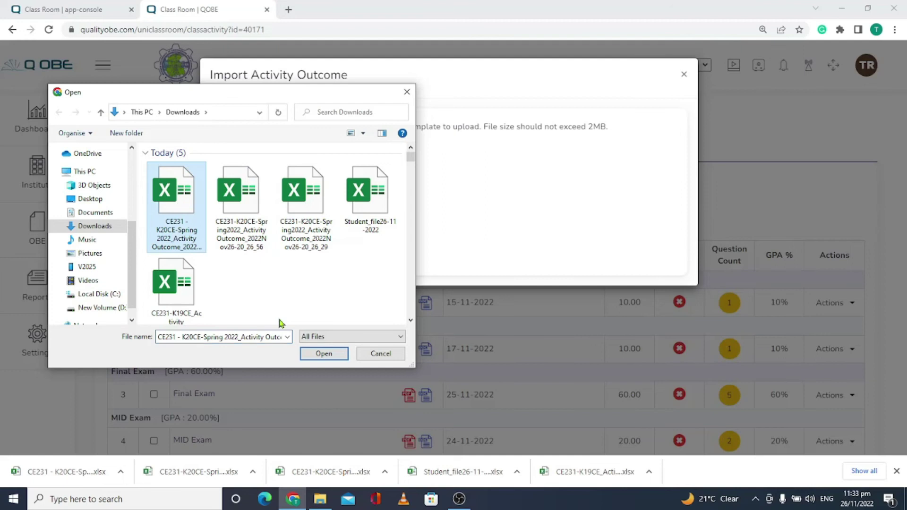
click(323, 354)
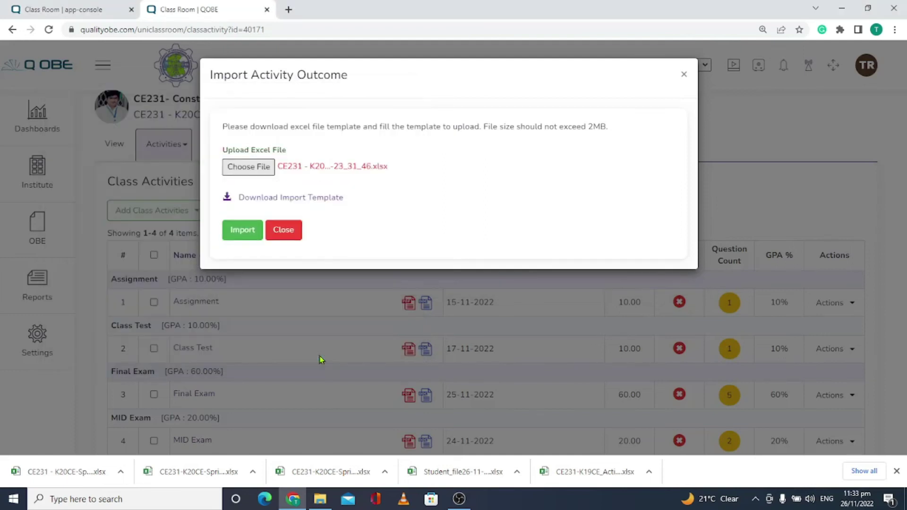
click(243, 231)
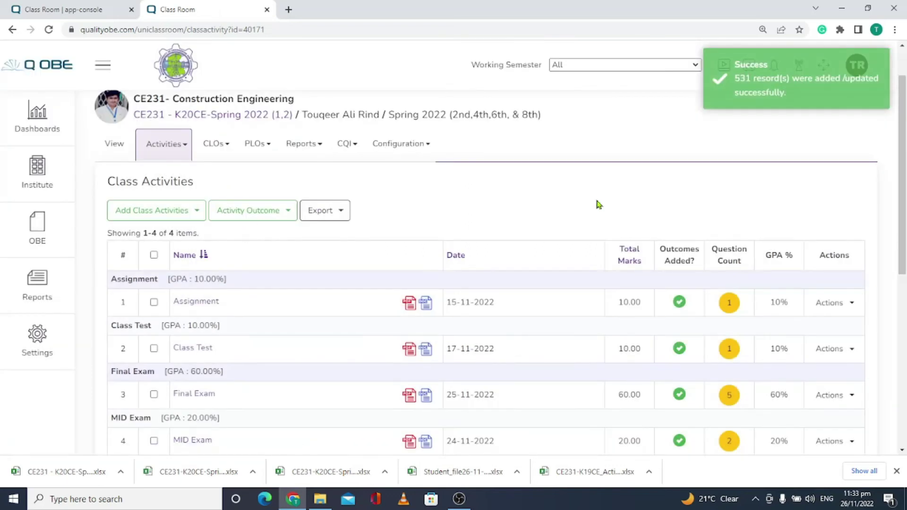
Review the class's Marks (GPA) report and its Award List.
mouse_move(903, 201)
mouse_down()
mouse_move(905, 262)
mouse_move(905, 198)
mouse_up()
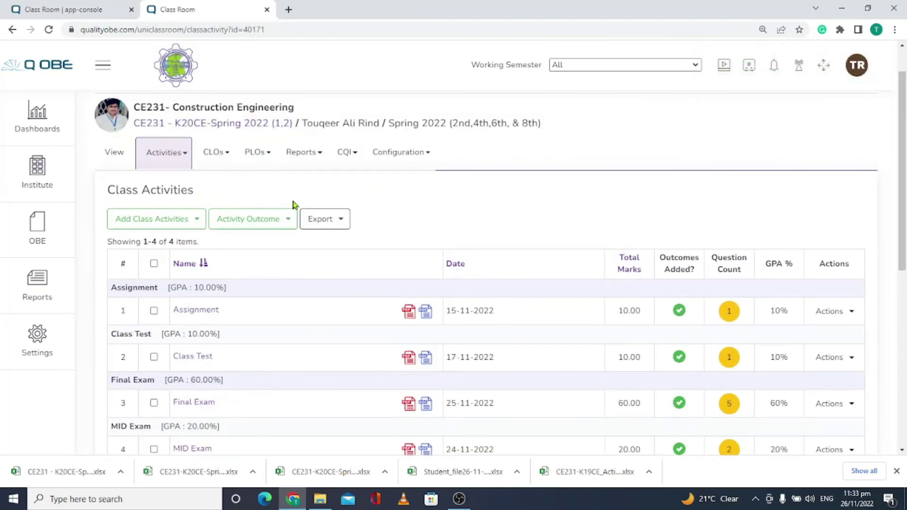
click(322, 156)
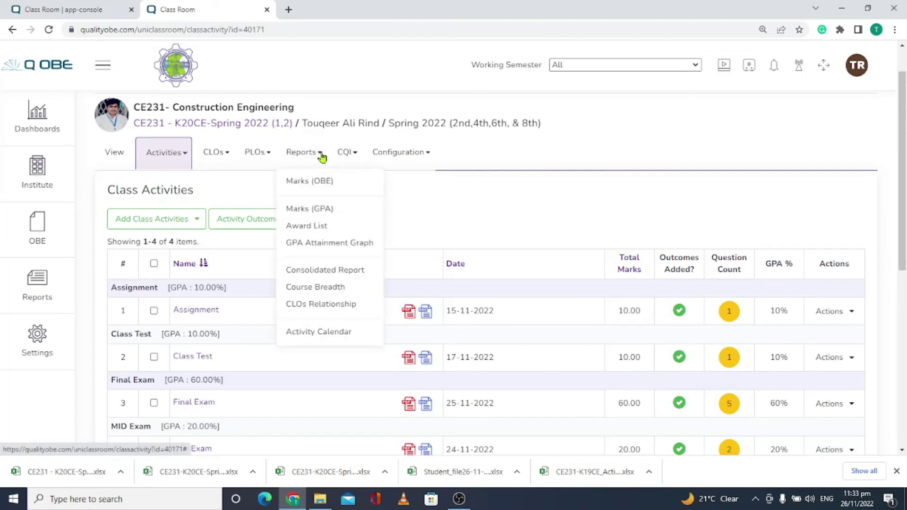
click(310, 210)
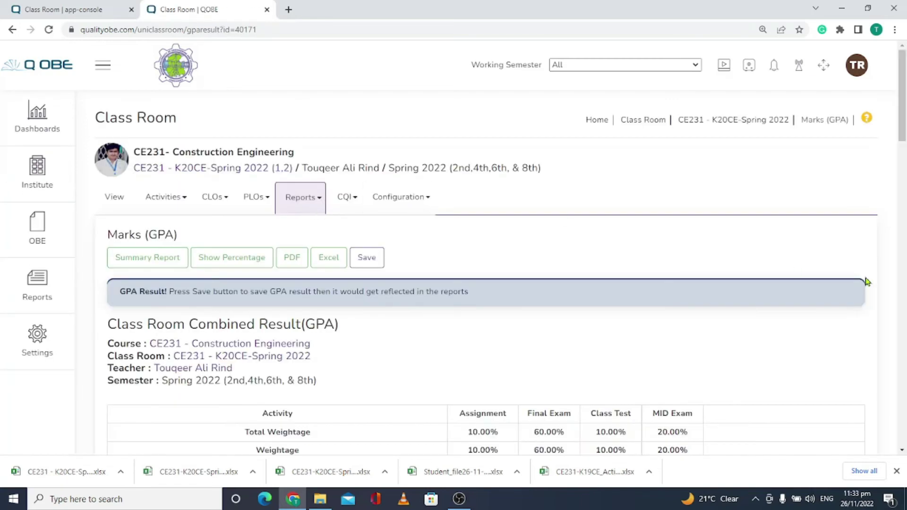
mouse_move(898, 128)
mouse_down()
mouse_move(905, 317)
mouse_move(904, 118)
mouse_up()
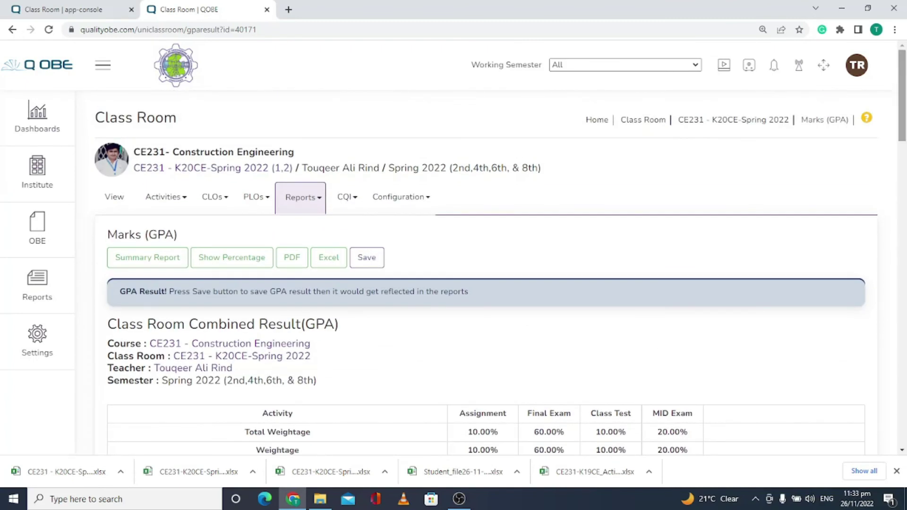
click(320, 203)
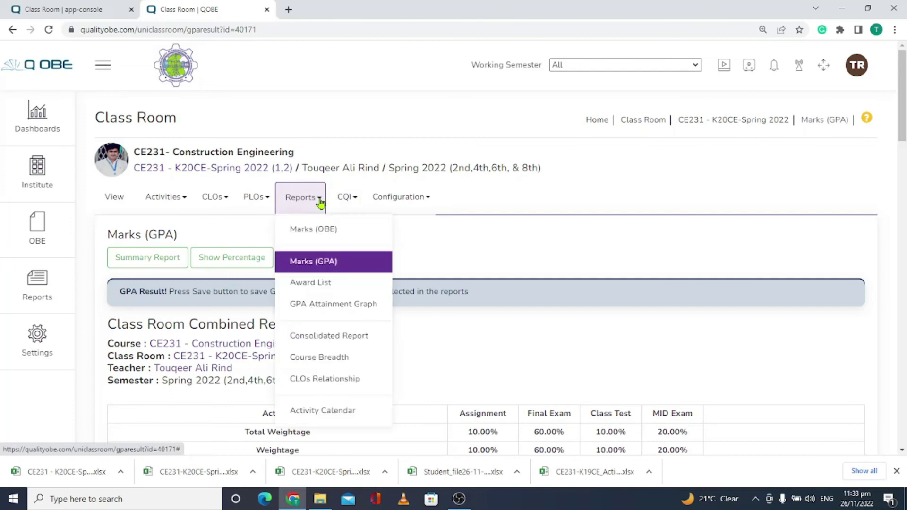
click(309, 283)
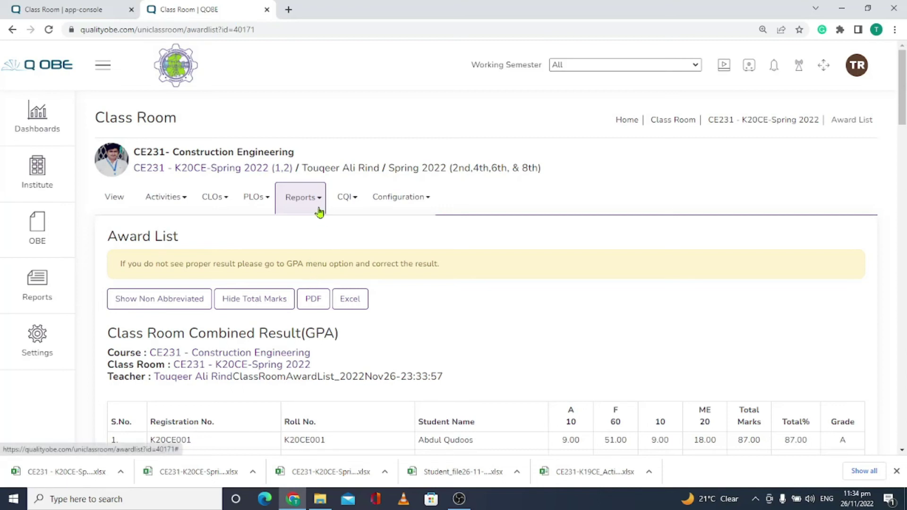
mouse_move(903, 88)
mouse_down()
mouse_move(902, 174)
mouse_move(902, 91)
mouse_up()
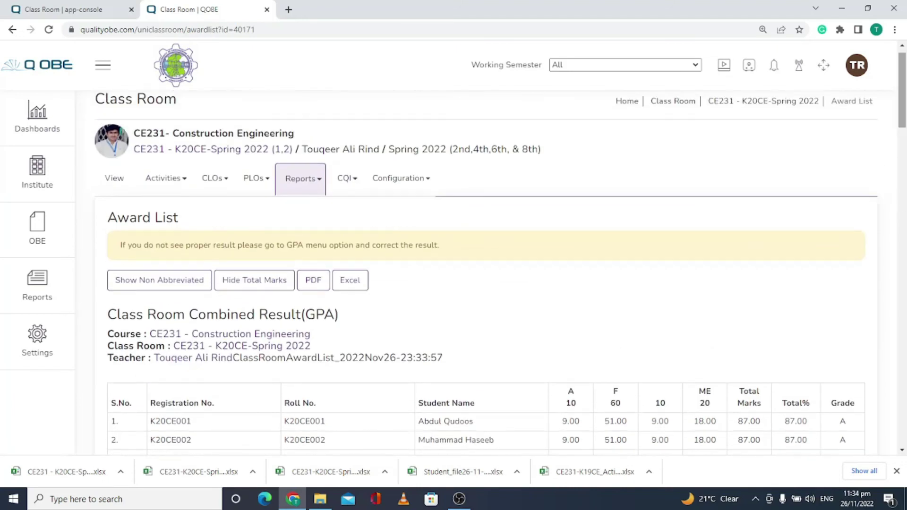
Open the class's Consolidated Report and look through its PLO attainment section.
click(319, 182)
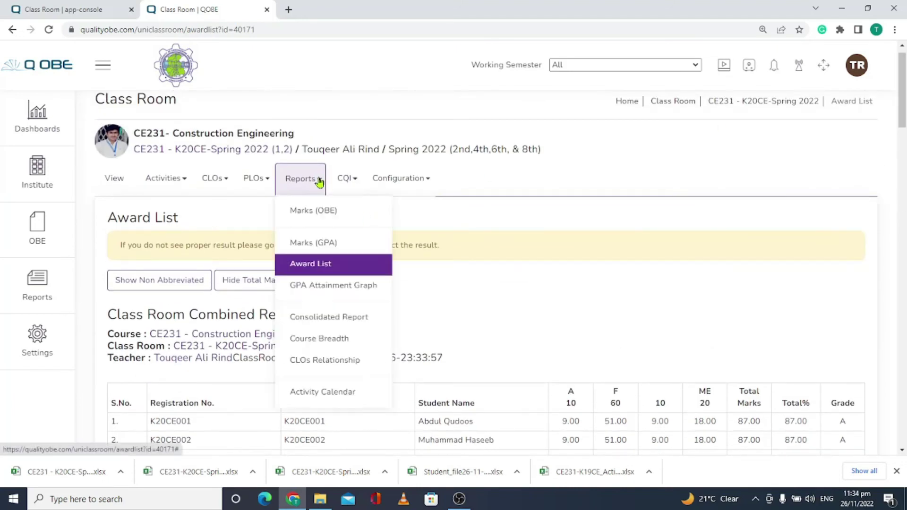
click(312, 320)
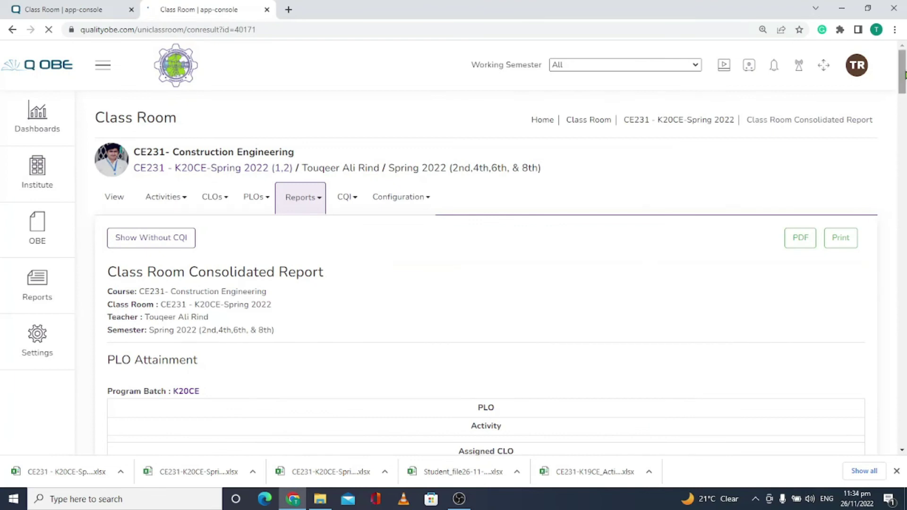
mouse_move(903, 71)
mouse_down()
mouse_move(894, 408)
mouse_move(891, 70)
mouse_up()
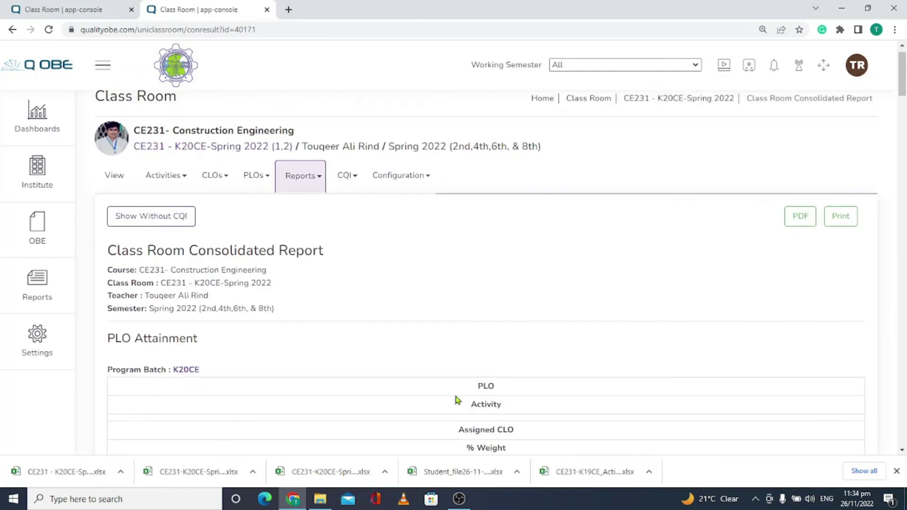
mouse_move(904, 77)
mouse_down()
mouse_move(904, 106)
mouse_move(904, 73)
mouse_up()
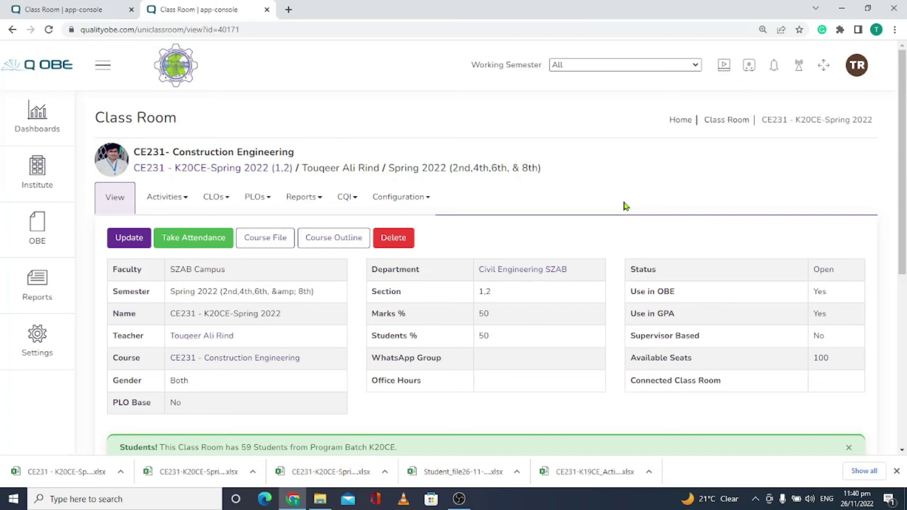
Reopen the Consolidated Report from the class overview and examine the Program Learning Outcomes attainment graph for K20CE.
click(323, 198)
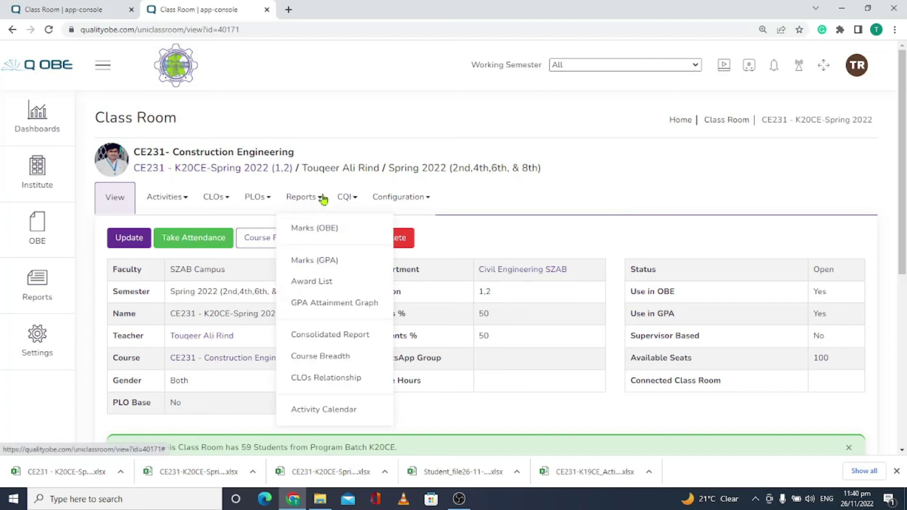
click(315, 337)
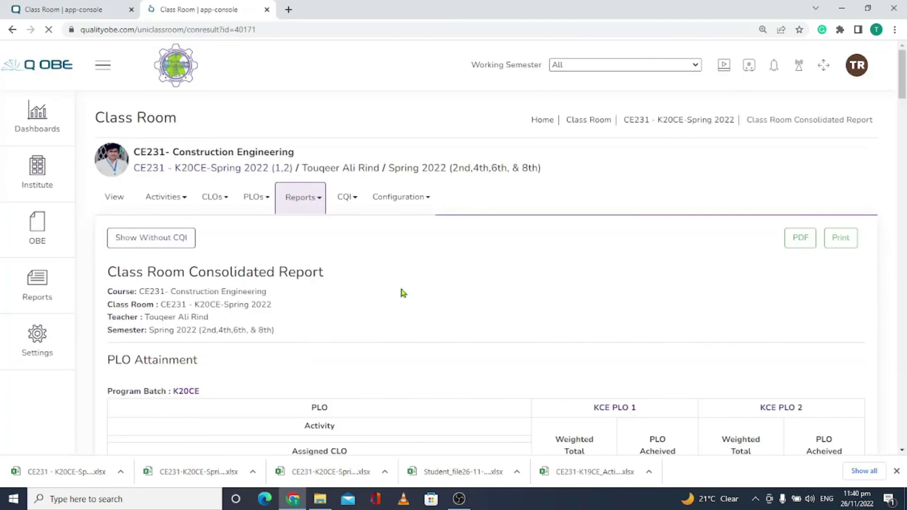
drag(904, 95, 902, 254)
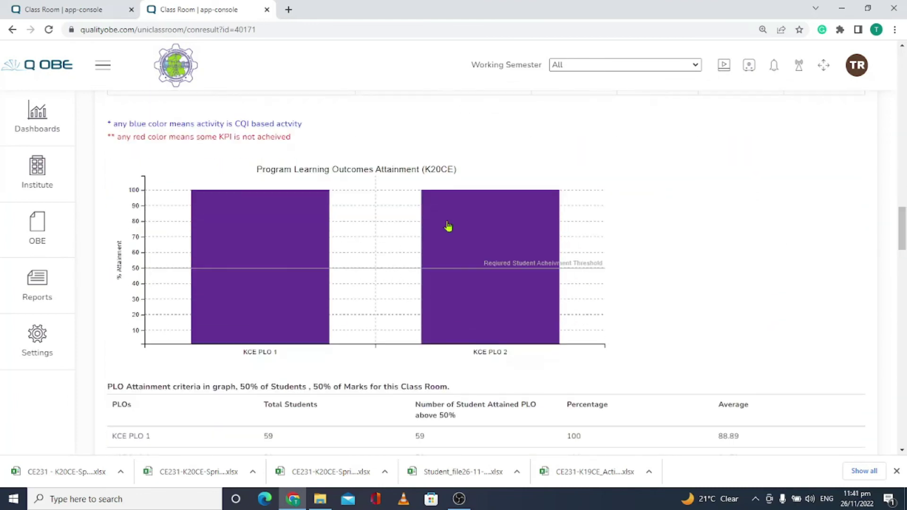
Return from the Consolidated Report to the class's Marks (GPA) report and look over the combined GPA result.
drag(902, 220, 902, 102)
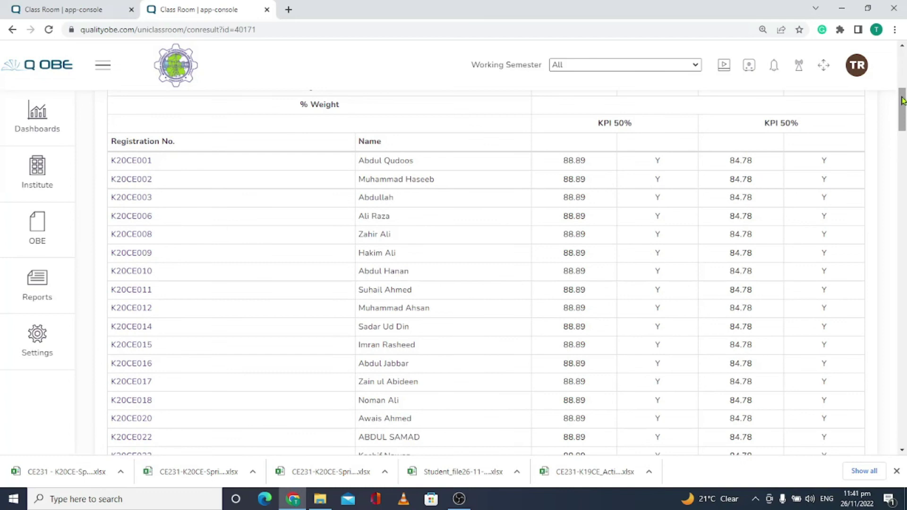
drag(902, 101, 903, 68)
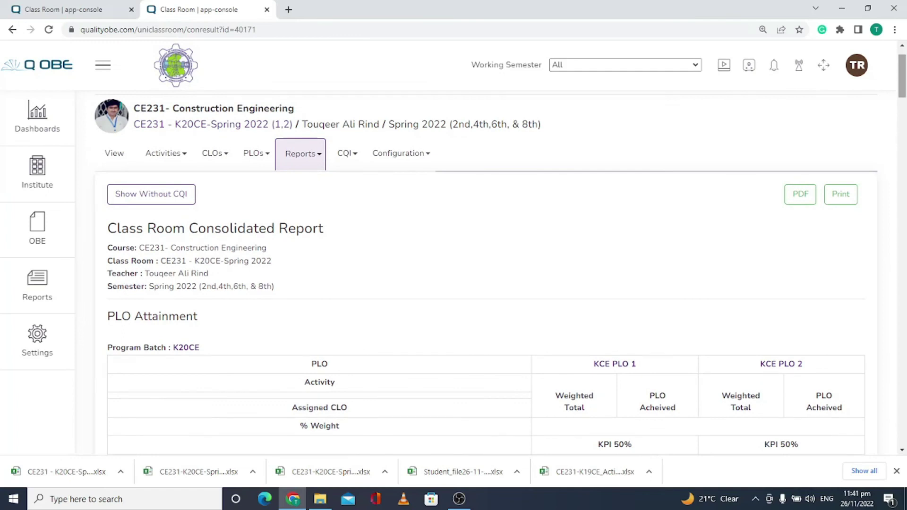
drag(902, 68, 902, 58)
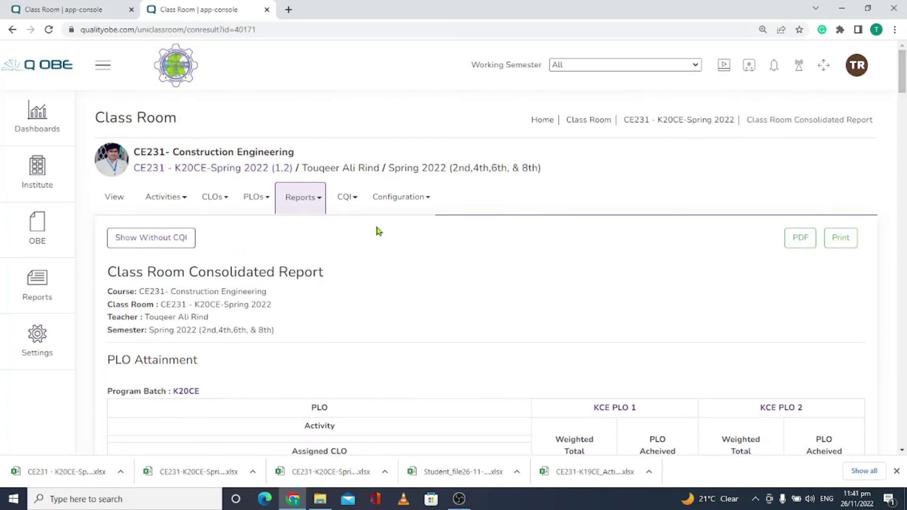
click(323, 199)
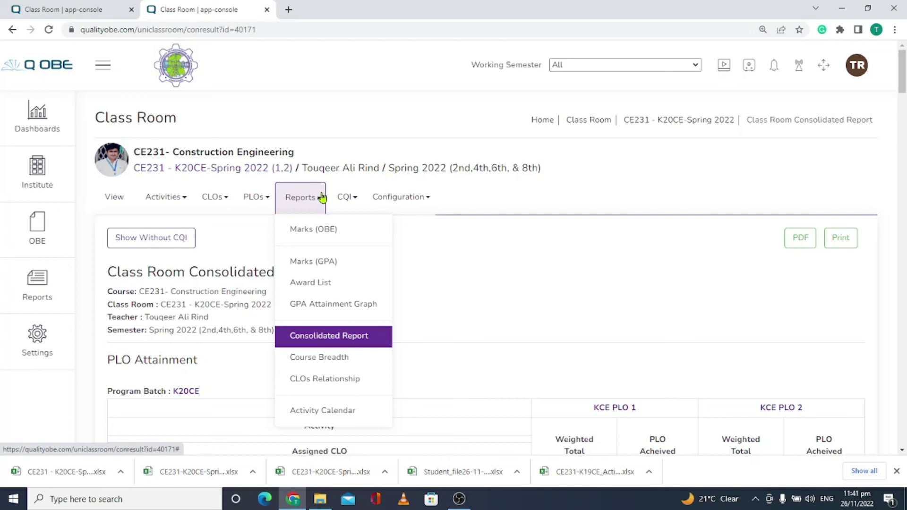
click(314, 263)
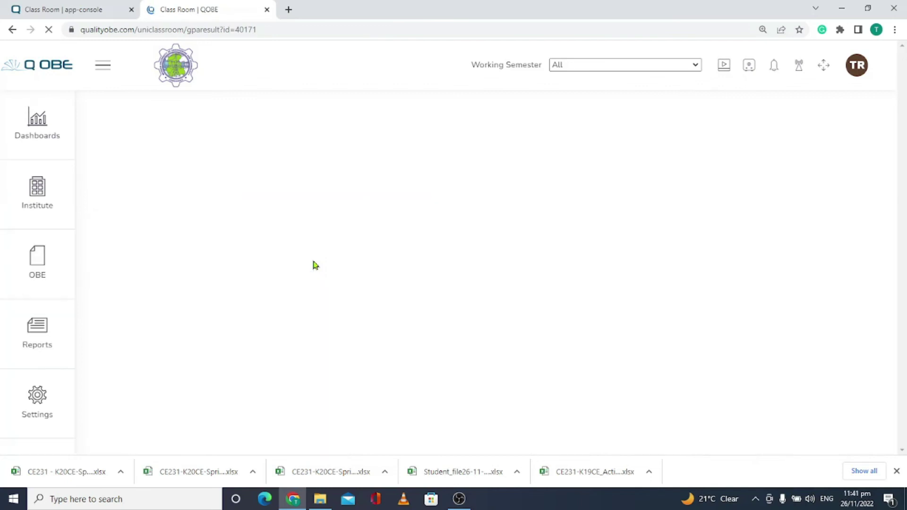
mouse_move(902, 95)
mouse_down()
mouse_move(902, 156)
mouse_move(903, 92)
mouse_up()
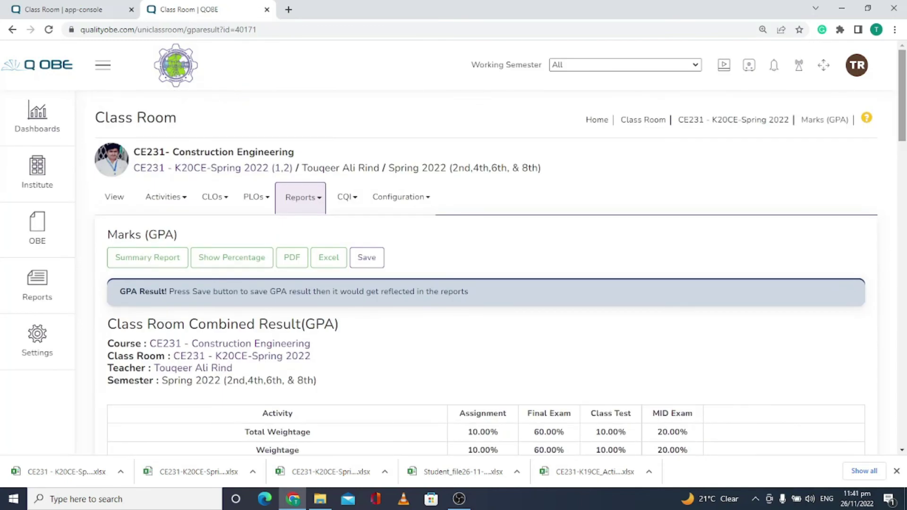
mouse_move(904, 124)
mouse_down()
mouse_move(904, 221)
mouse_move(903, 107)
mouse_up()
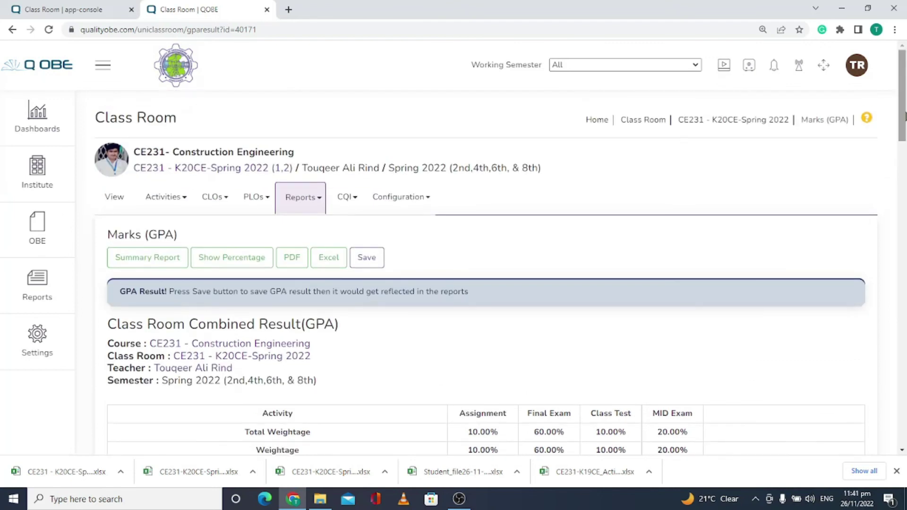